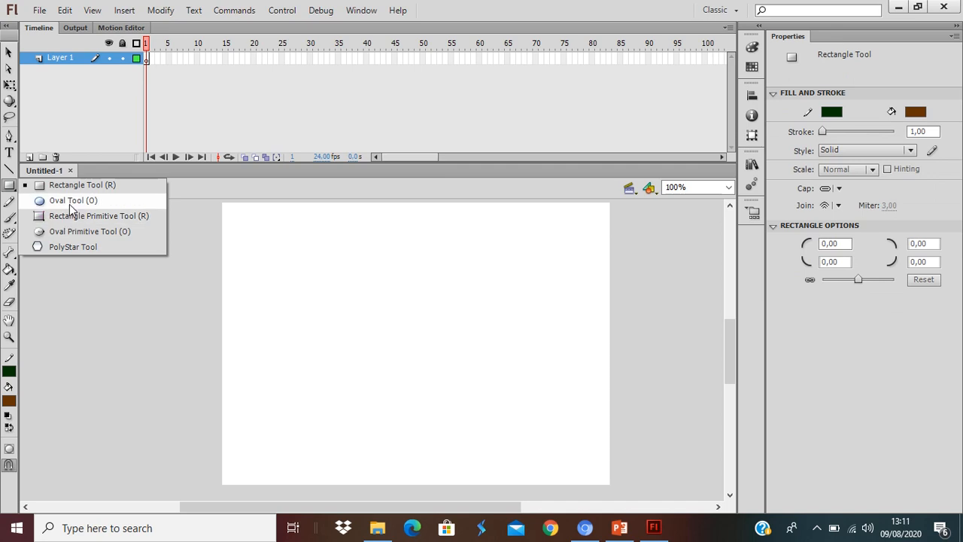
# Draw an oval about 29 by 45 px near the stage's centre with no stroke and a red radial gradient fill.
pyautogui.click(71, 201)
pyautogui.click(11, 371)
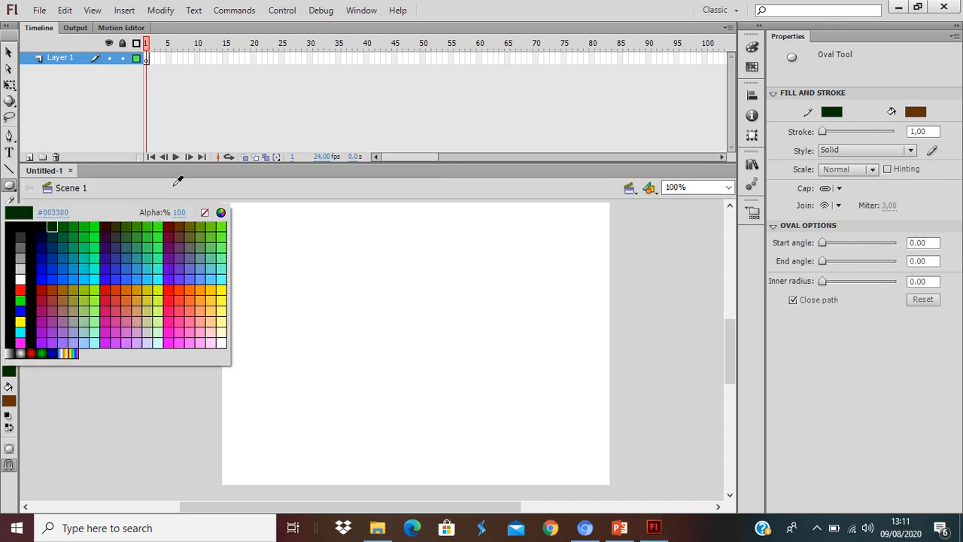
pyautogui.click(204, 214)
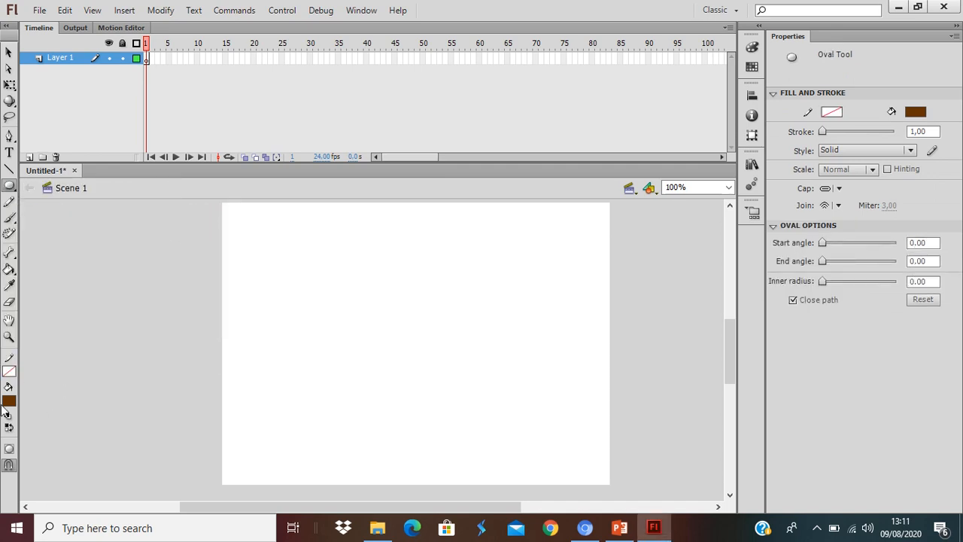
pyautogui.click(9, 401)
pyautogui.click(30, 381)
pyautogui.moveTo(397, 328); pyautogui.dragTo(417, 360)
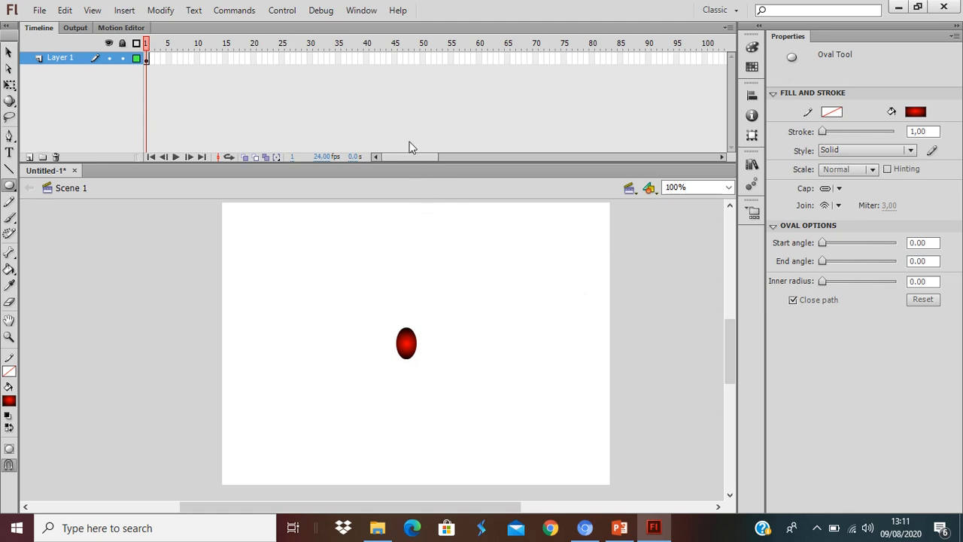
pyautogui.click(163, 60)
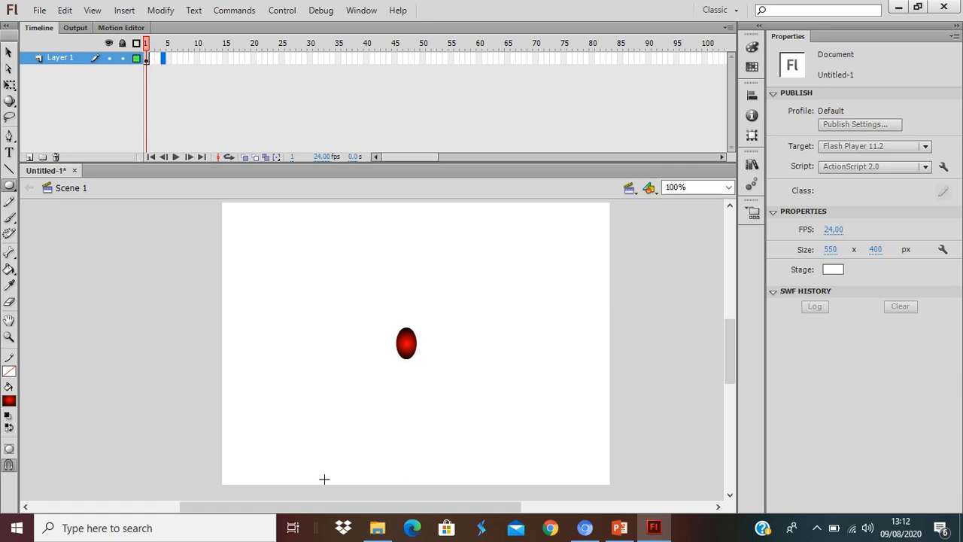
pyautogui.rightClick(162, 61)
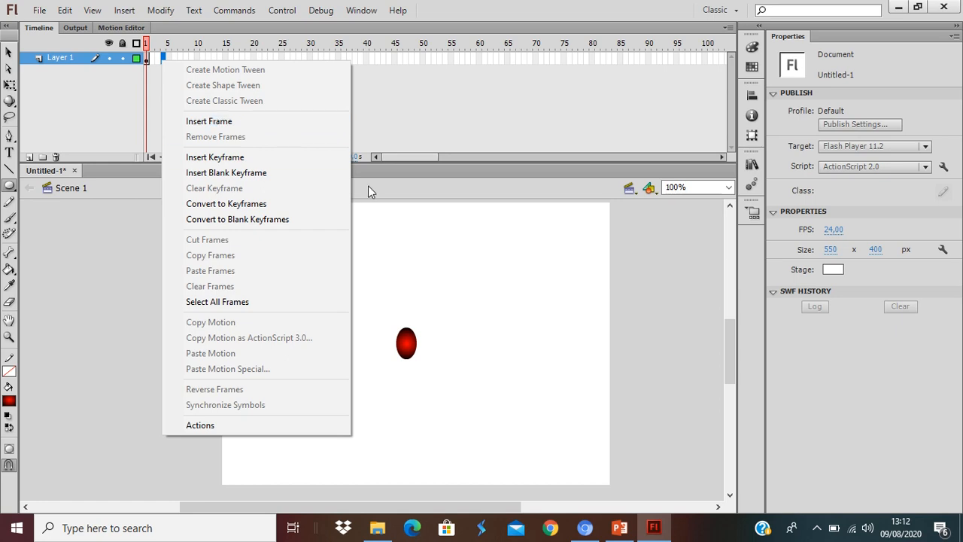
pyautogui.click(491, 271)
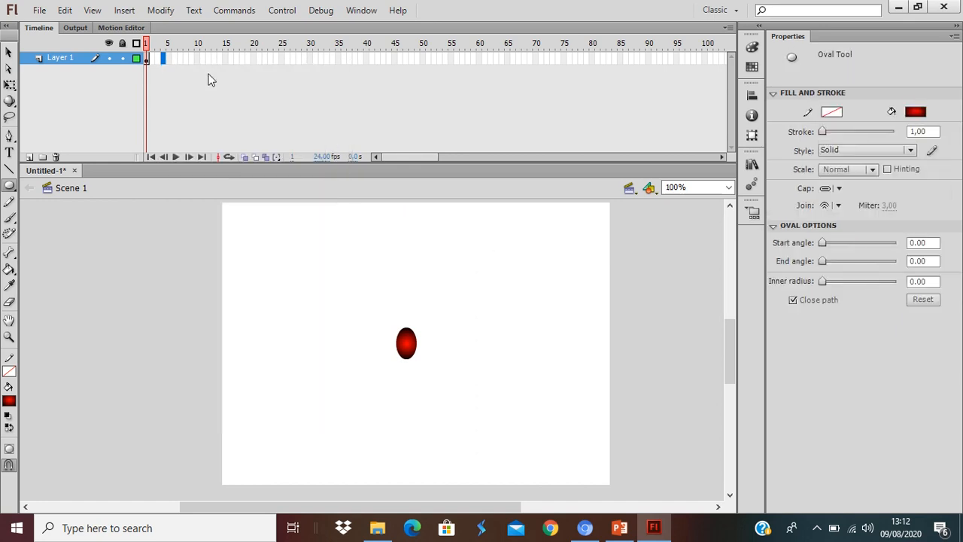
# Try extending Layer 1 with a regular frame inserted at frame 40.
pyautogui.click(145, 60)
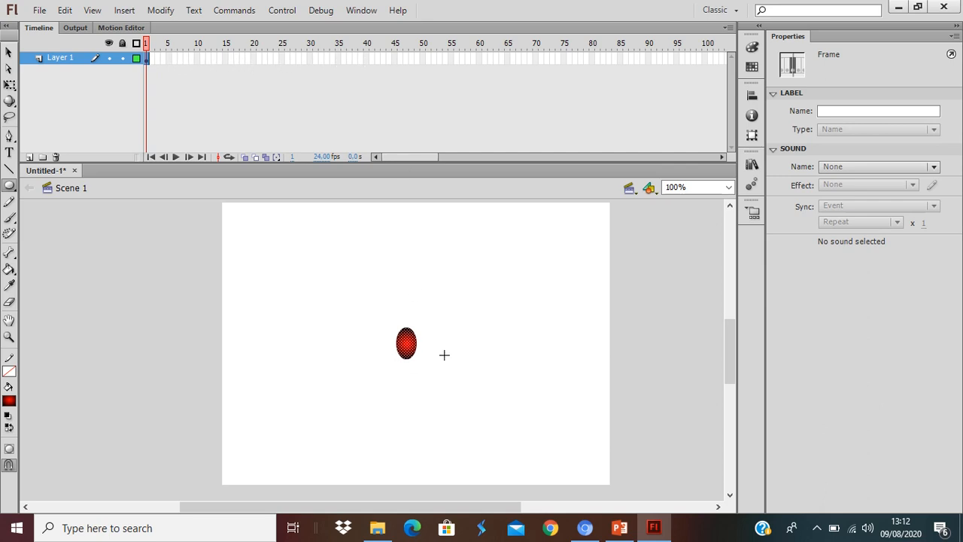
pyautogui.click(9, 52)
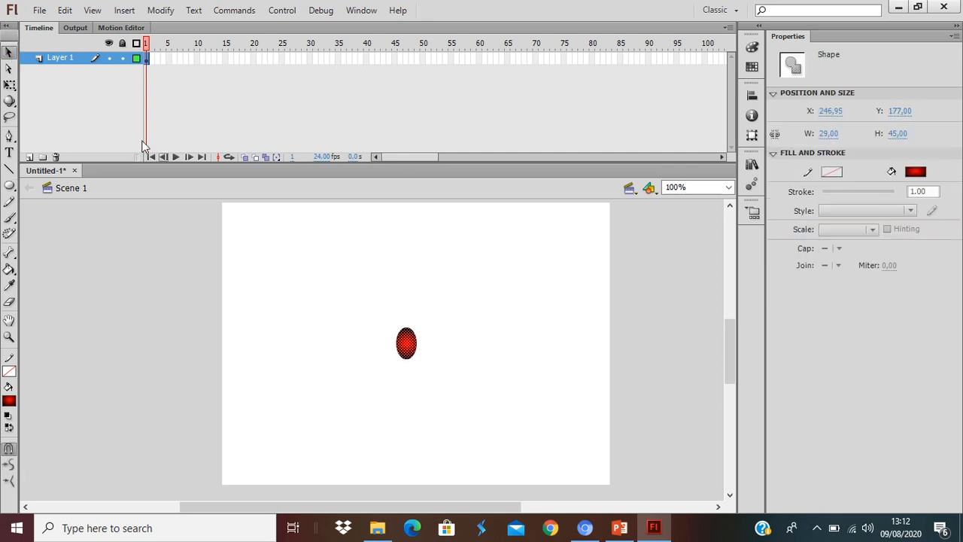
pyautogui.click(366, 60)
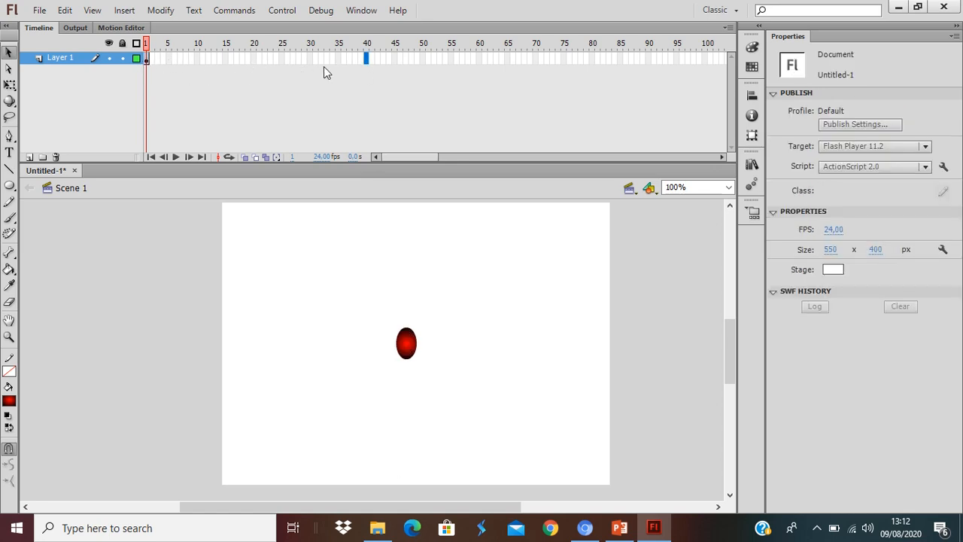
pyautogui.rightClick(367, 61)
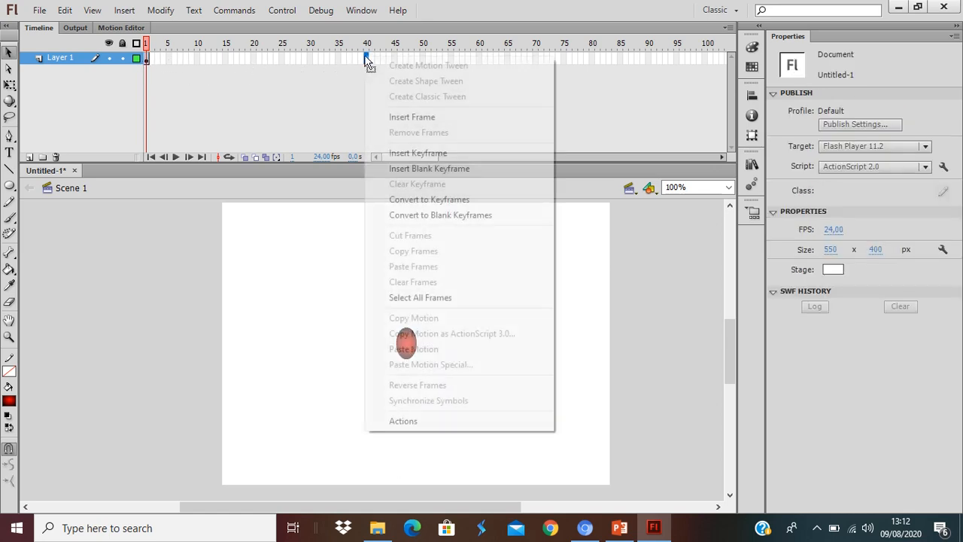
pyautogui.click(410, 120)
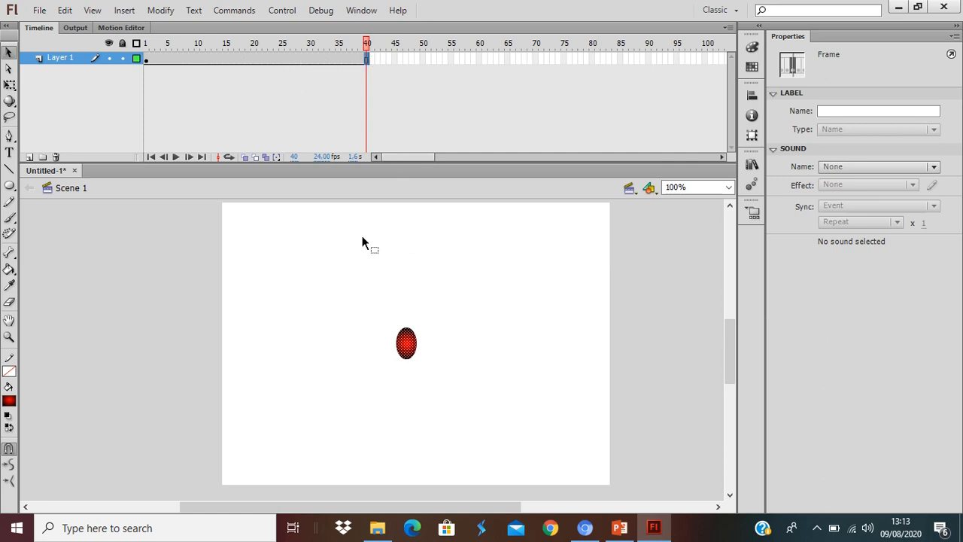
pyautogui.click(452, 84)
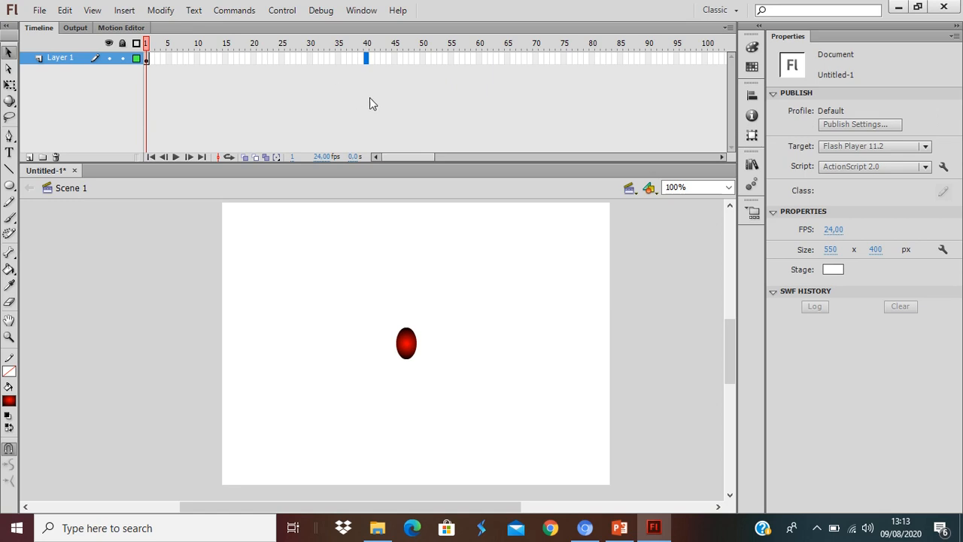
# Insert a keyframe at frame 4 and move the oval straight down to about Y 280.
pyautogui.rightClick(163, 62)
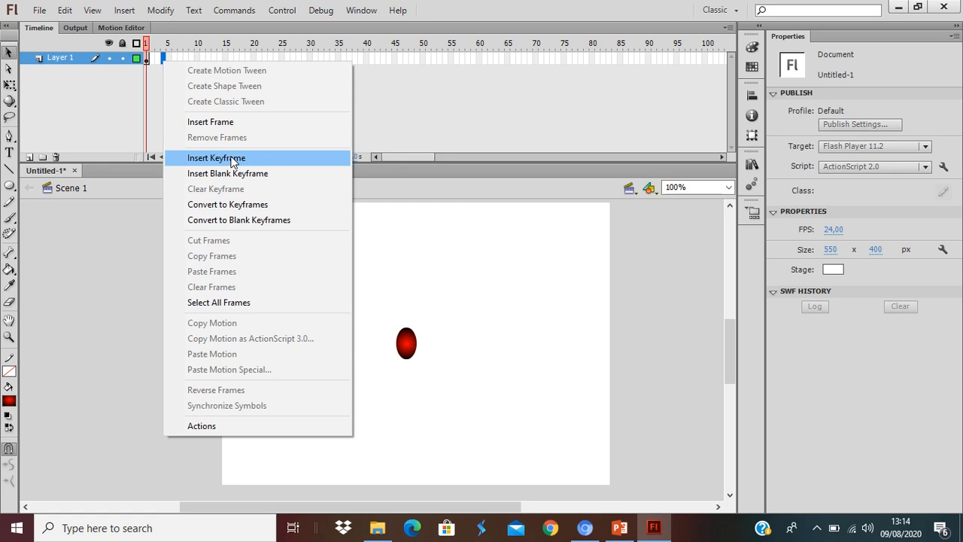
pyautogui.click(230, 158)
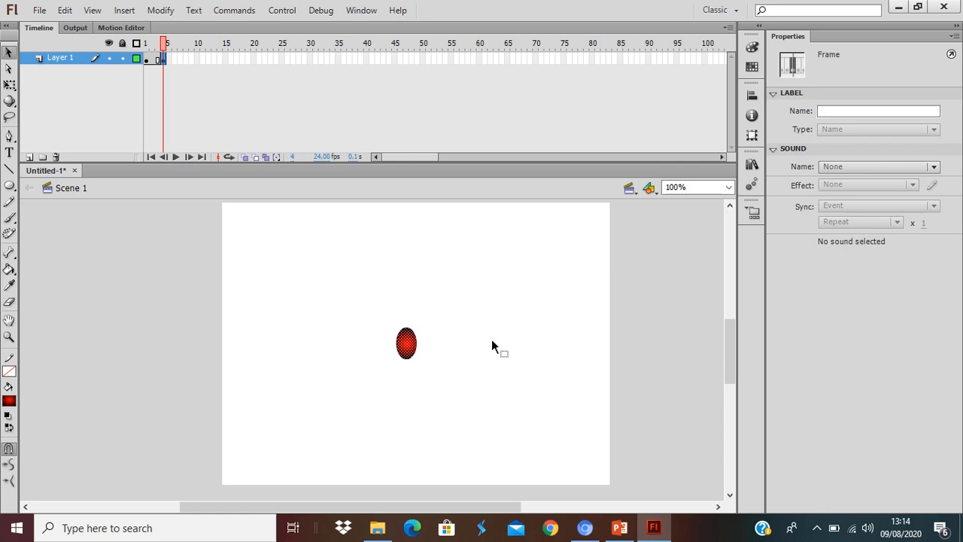
pyautogui.moveTo(410, 350); pyautogui.dragTo(412, 421)
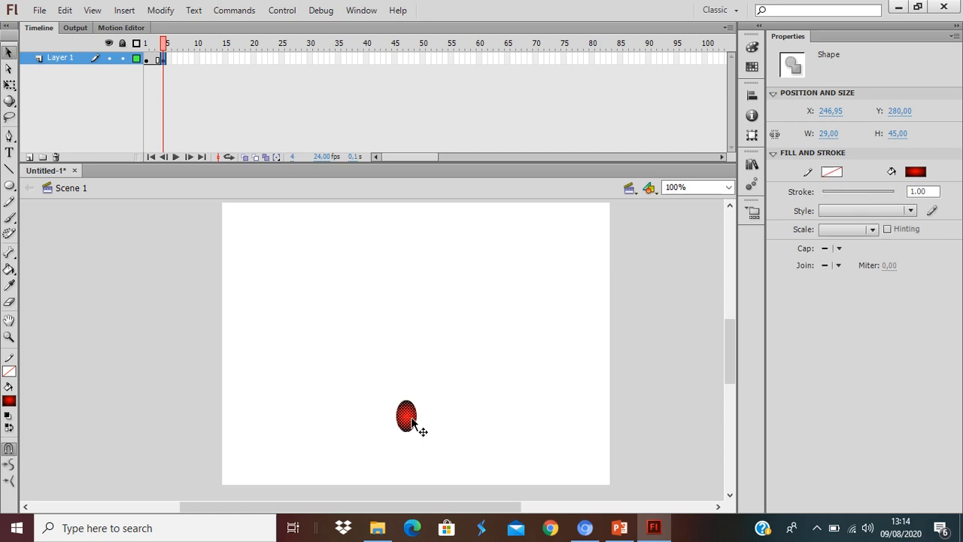
# Add a keyframe at frame 7 and move the oval down to the stage's bottom edge, about Y 350.
pyautogui.click(181, 60)
pyautogui.rightClick(180, 60)
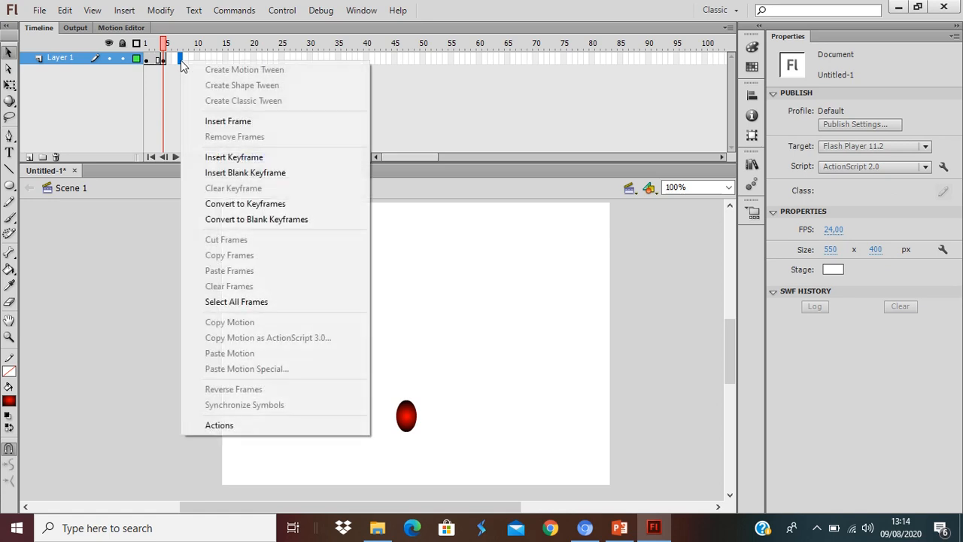
pyautogui.click(219, 163)
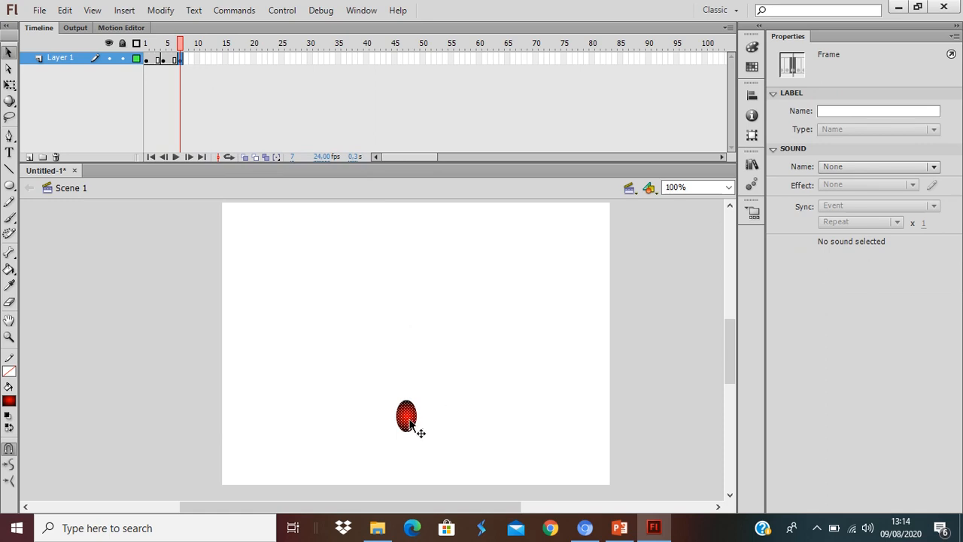
pyautogui.moveTo(410, 421); pyautogui.dragTo(408, 473)
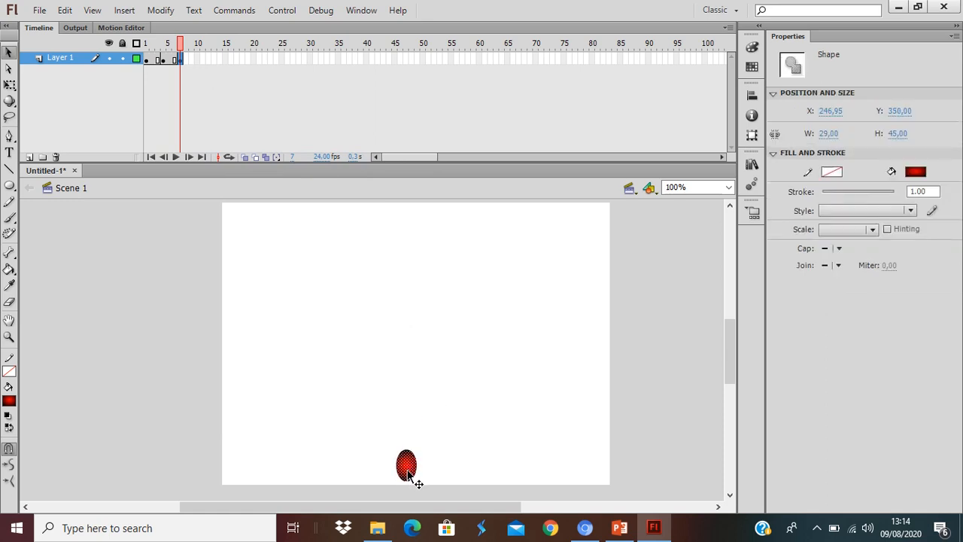
# Insert a keyframe at frame 10 and move the oval back up to about Y 274.
pyautogui.rightClick(197, 60)
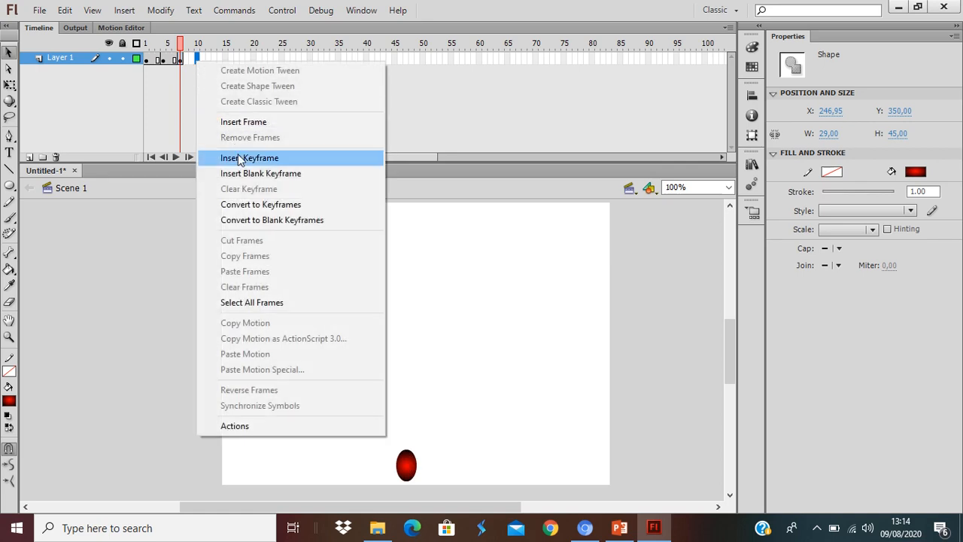
pyautogui.click(239, 156)
pyautogui.moveTo(406, 468); pyautogui.dragTo(406, 417)
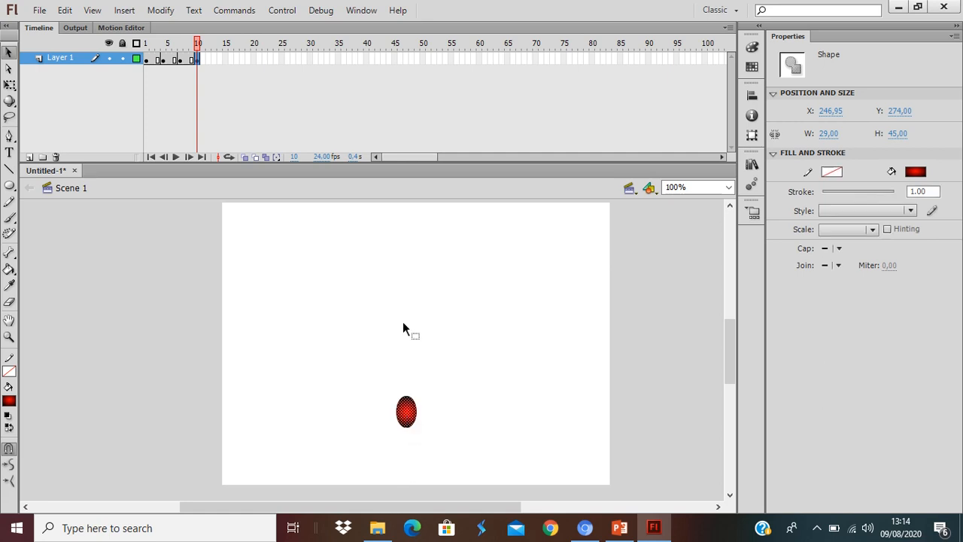
# Insert a keyframe at frame 13 and raise the oval to about Y 188.
pyautogui.rightClick(212, 60)
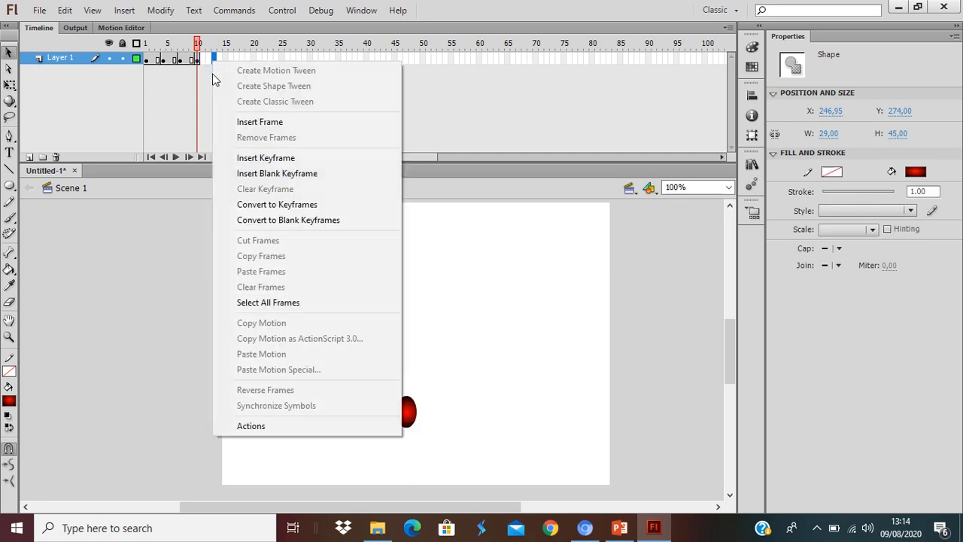
pyautogui.click(243, 158)
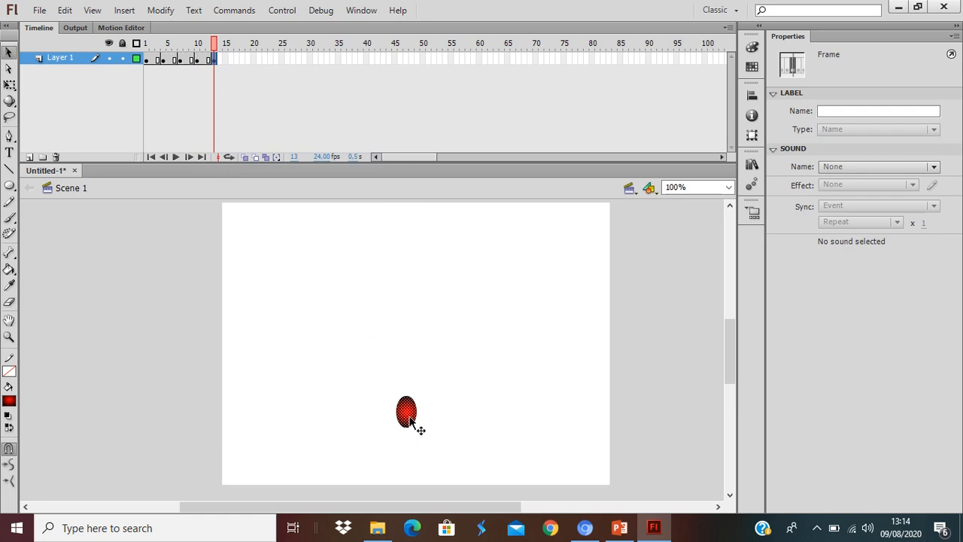
pyautogui.moveTo(413, 422); pyautogui.dragTo(408, 361)
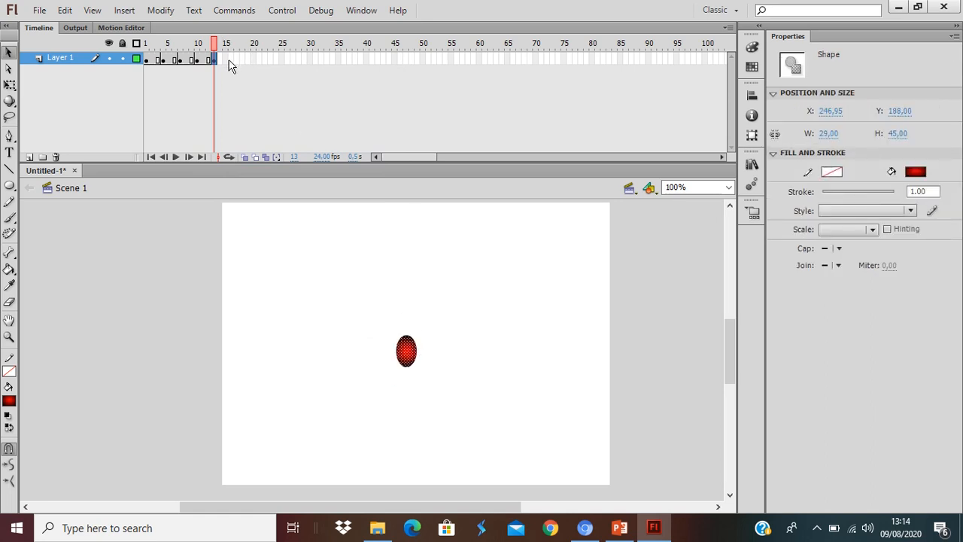
# Insert a keyframe at frame 16 and raise the oval to about Y 80.
pyautogui.rightClick(231, 62)
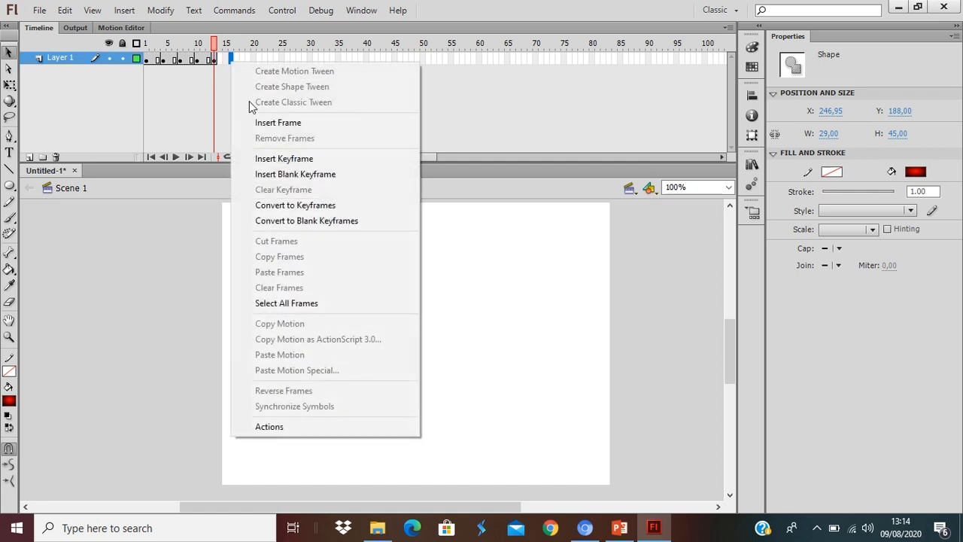
pyautogui.click(284, 159)
pyautogui.moveTo(407, 293); pyautogui.dragTo(409, 280)
# Insert a keyframe at frame 19 and move the oval up to the stage's top edge, about Y 4.
pyautogui.rightClick(246, 54)
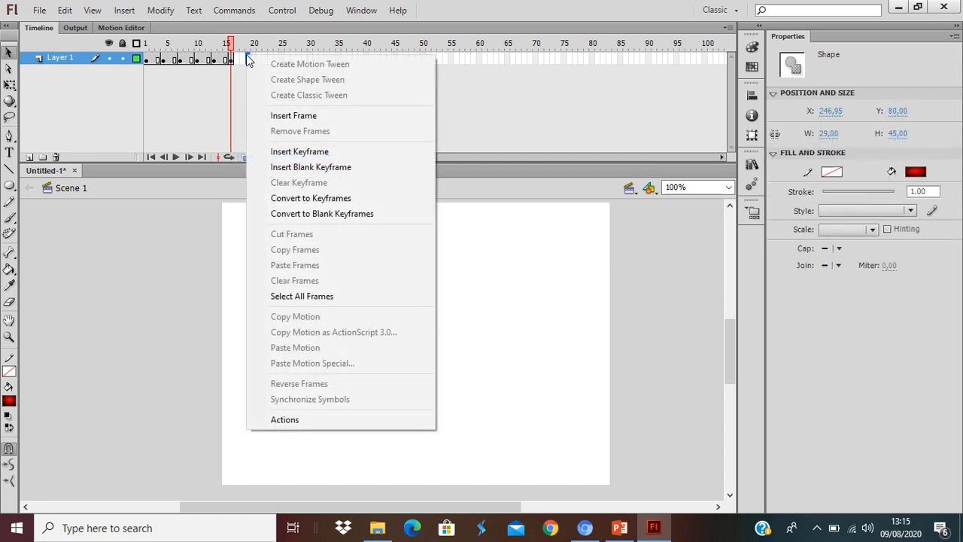
pyautogui.click(280, 151)
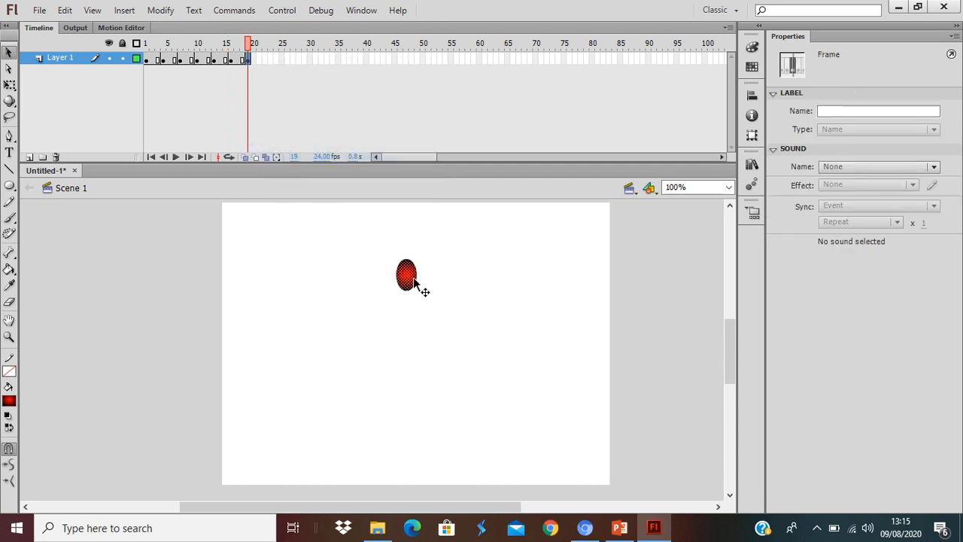
pyautogui.click(413, 273)
pyautogui.scroll(2, 413, 273)
pyautogui.moveTo(406, 340); pyautogui.dragTo(406, 283)
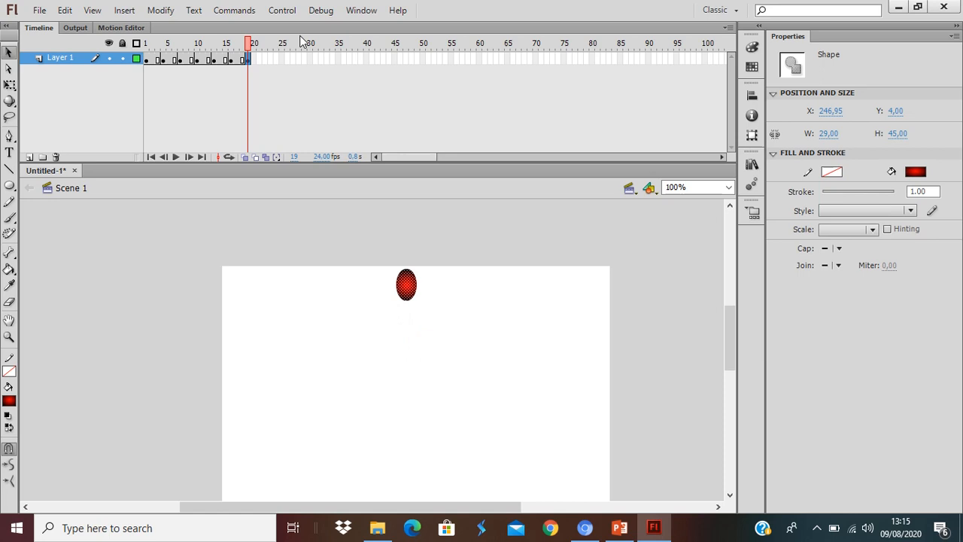
# Insert a keyframe at frame 22 and lower the oval to about Y 78.
pyautogui.rightClick(265, 61)
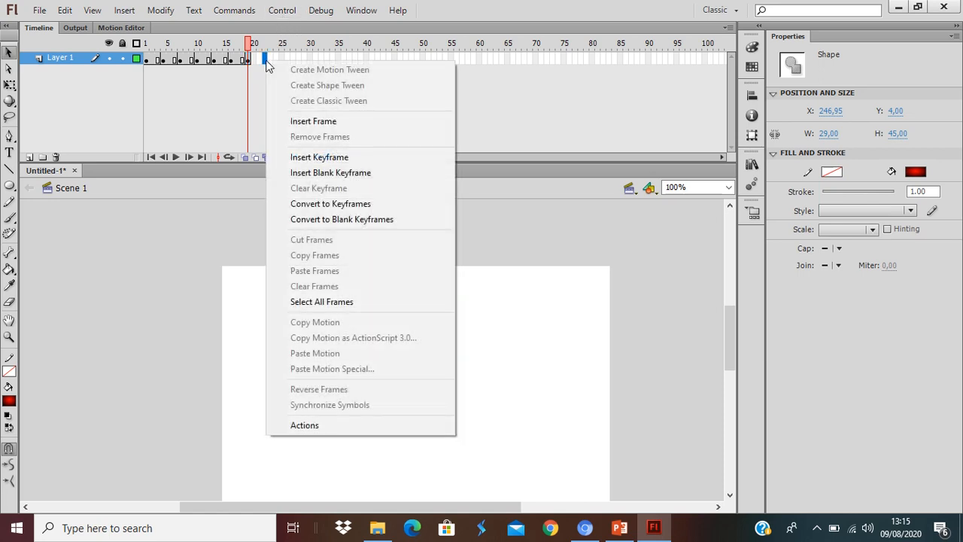
pyautogui.click(309, 158)
pyautogui.moveTo(405, 287); pyautogui.dragTo(403, 338)
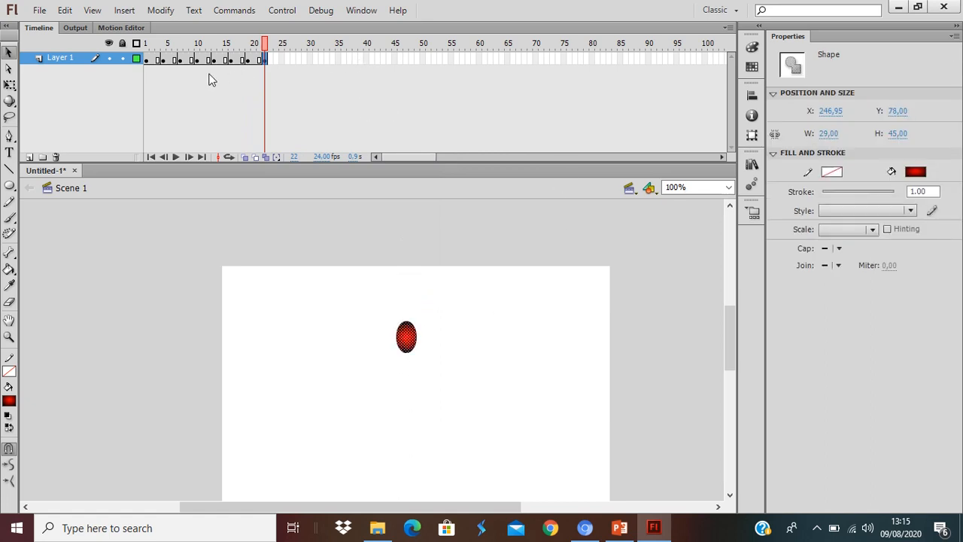
# Step through the keyframes at frames 1, 4, 7, 10 and 13 to check the oval's position in each.
pyautogui.click(148, 65)
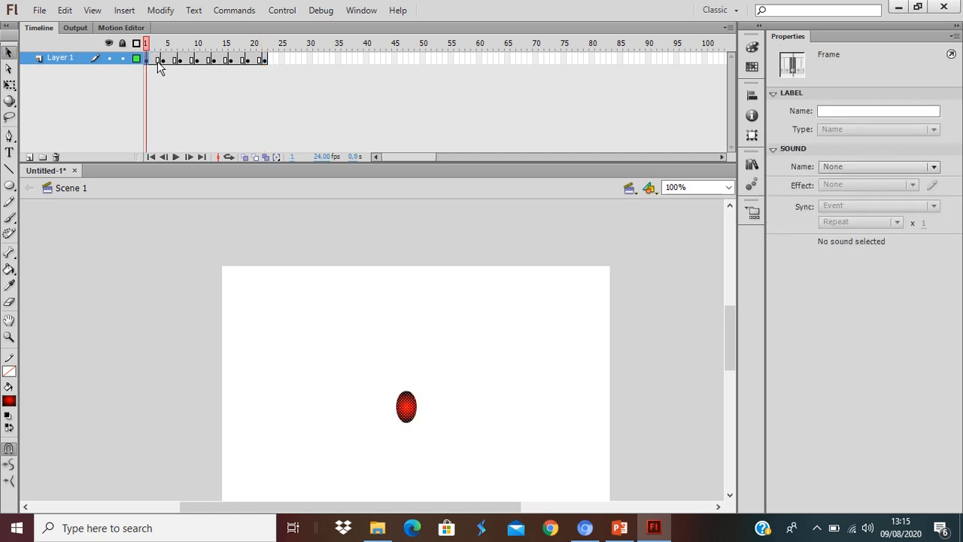
pyautogui.click(163, 66)
pyautogui.click(180, 61)
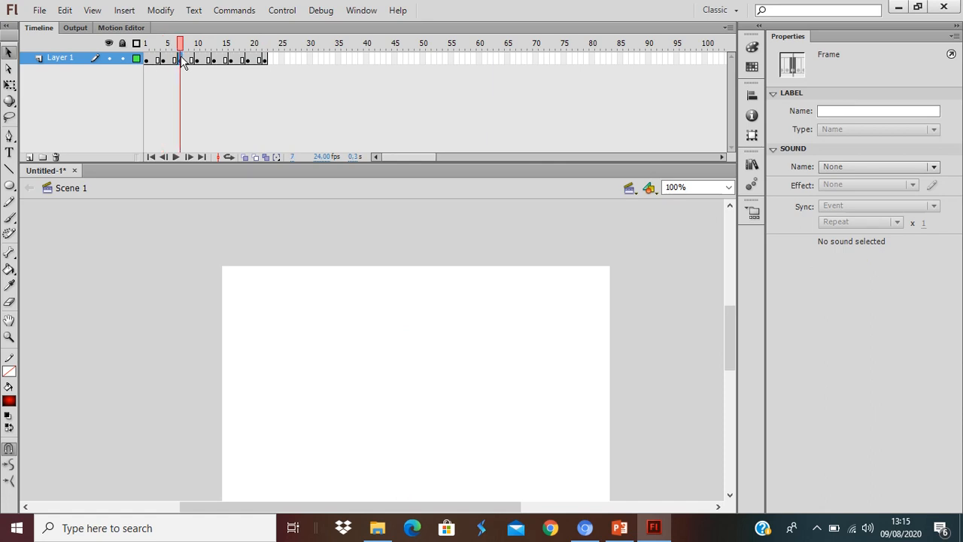
pyautogui.click(197, 63)
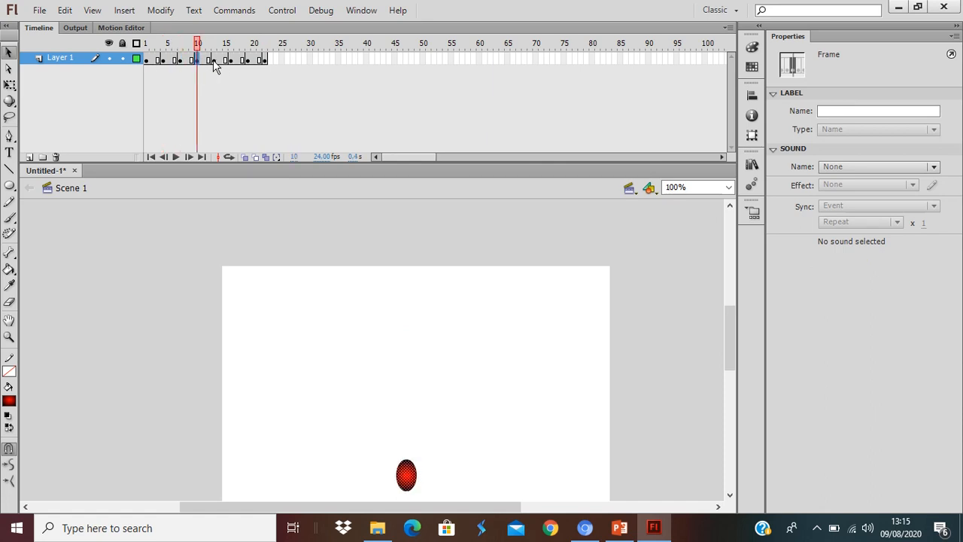
pyautogui.click(214, 63)
pyautogui.click(146, 60)
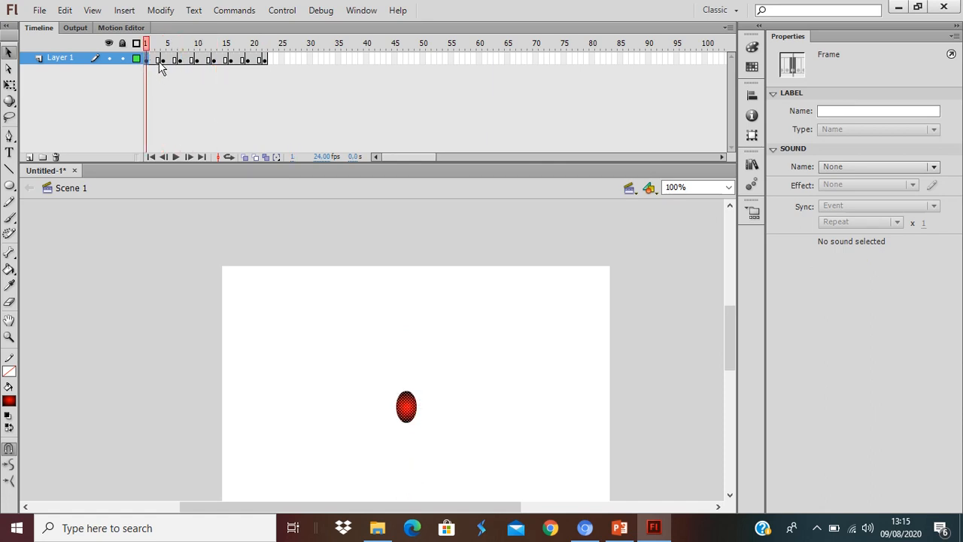
pyautogui.click(163, 61)
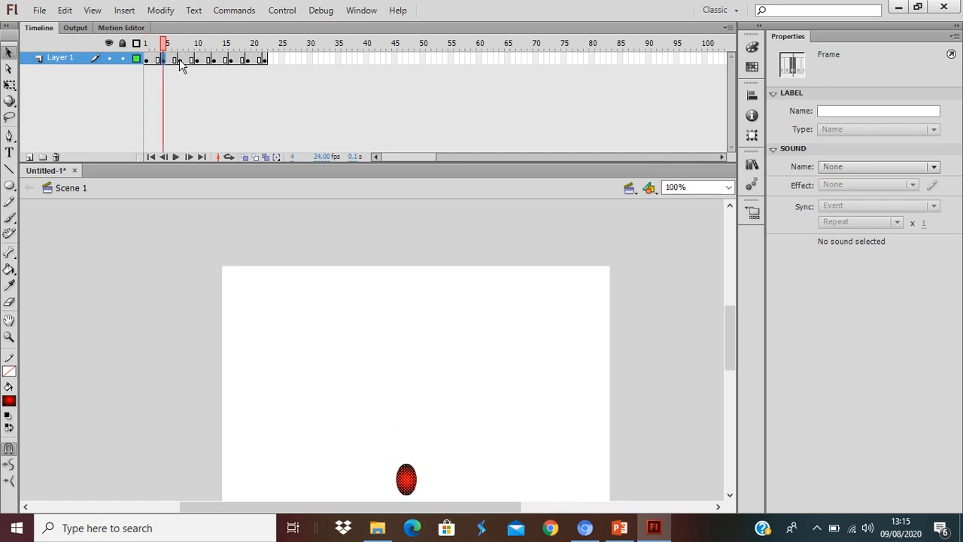
pyautogui.click(179, 58)
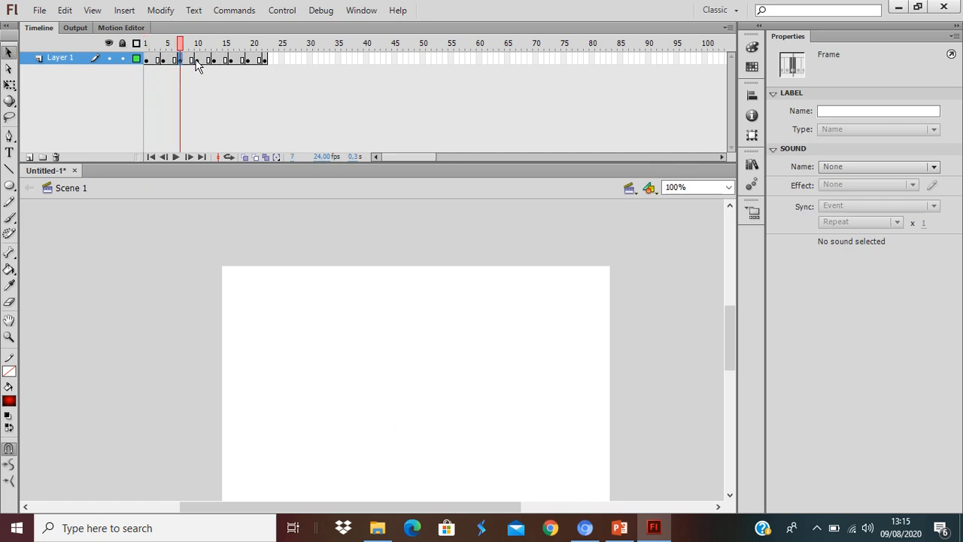
# Play the ball animation in the timeline, and test the movie in a separate preview window, closing it when done.
pyautogui.click(266, 60)
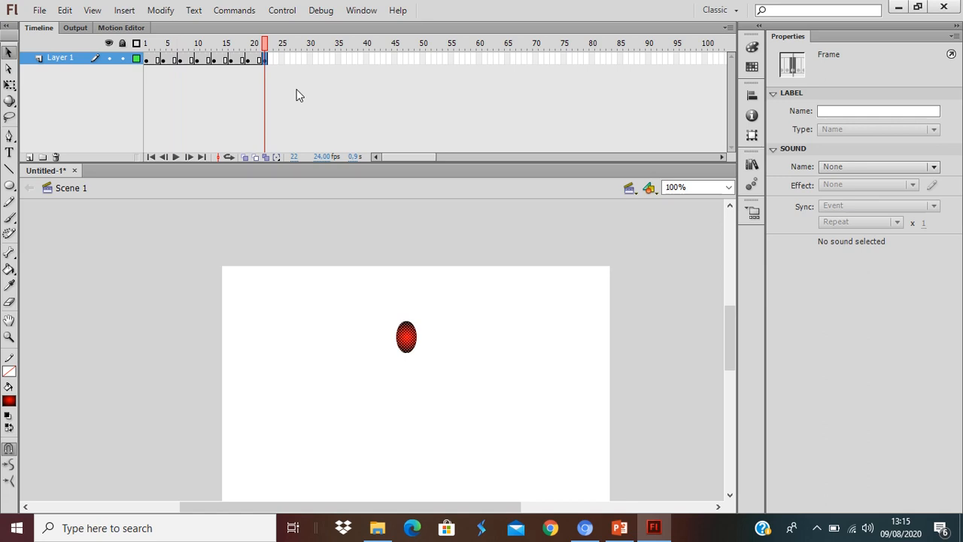
pyautogui.press('Return')
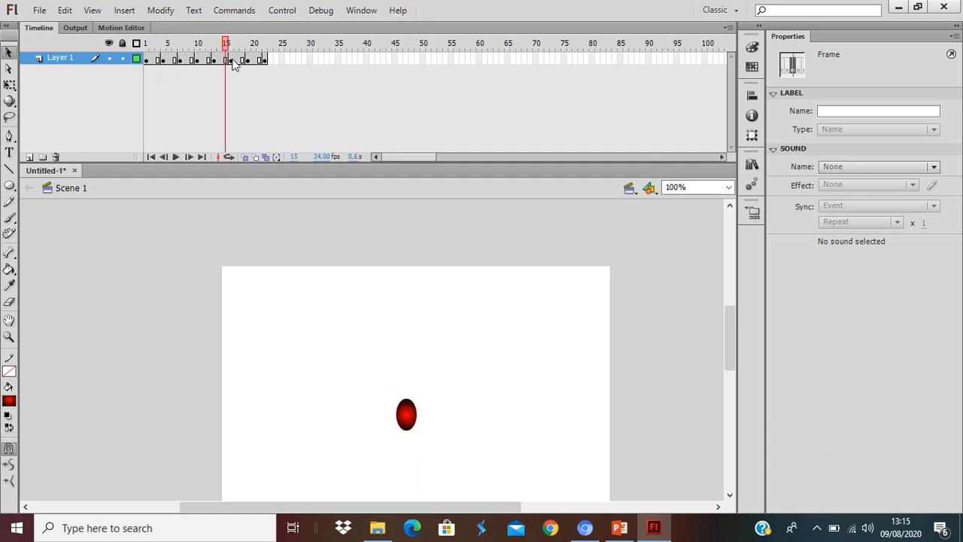
pyautogui.click(276, 76)
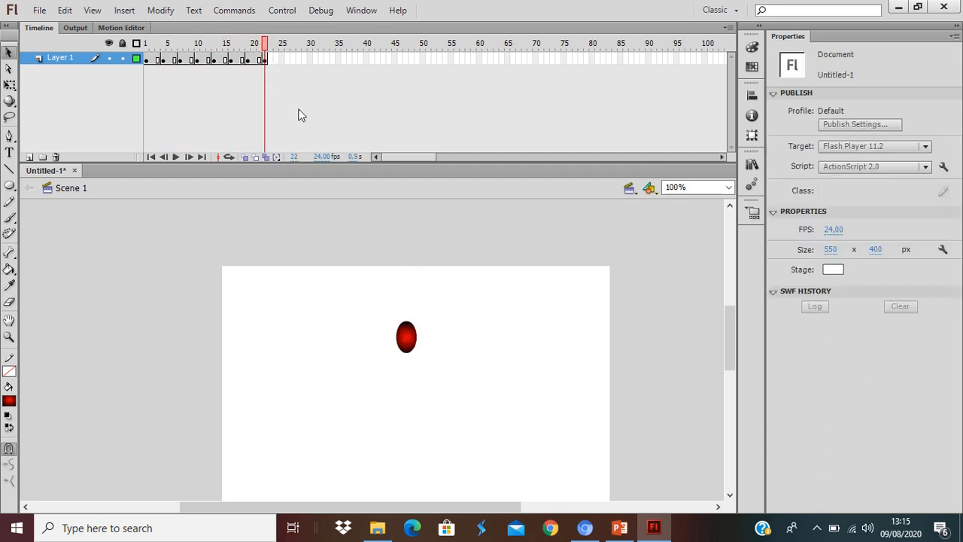
pyautogui.click(284, 12)
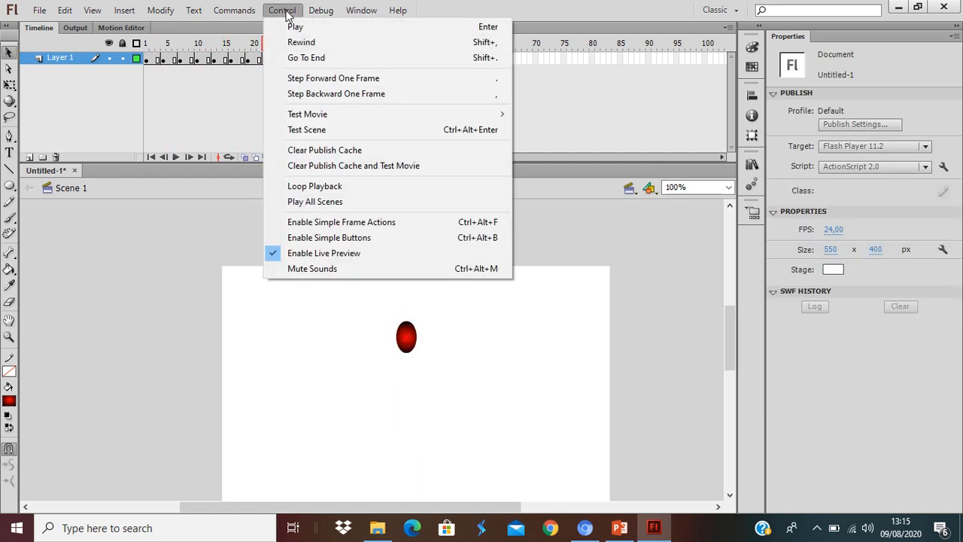
pyautogui.moveTo(380, 119)
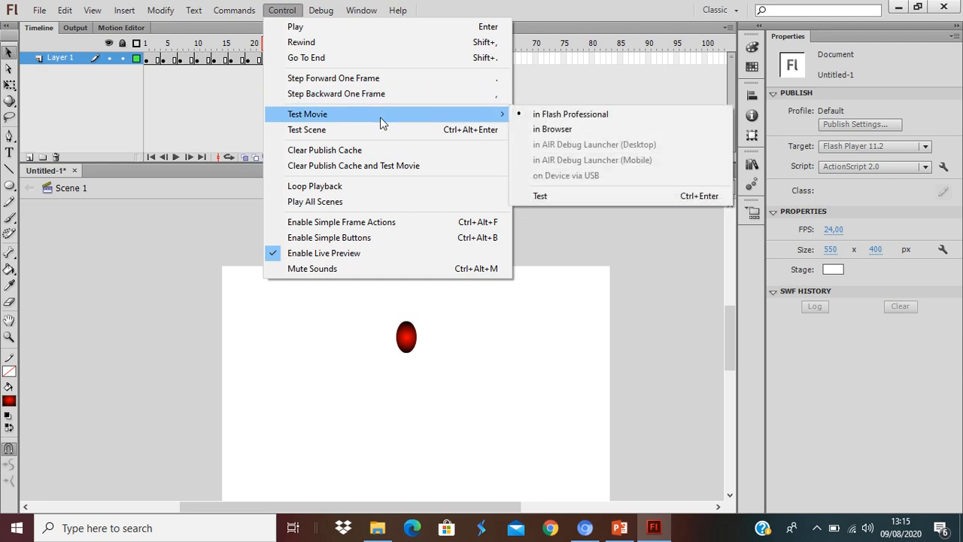
pyautogui.click(607, 196)
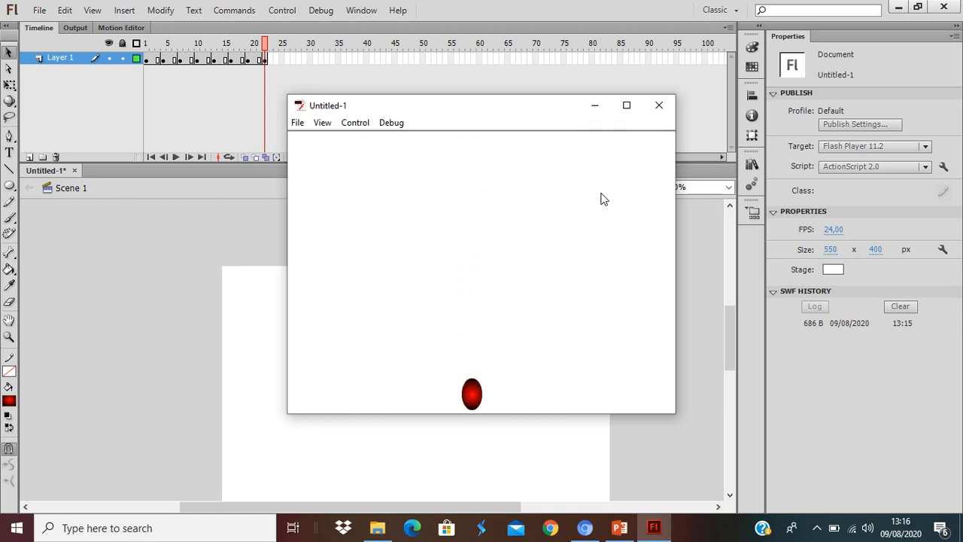
pyautogui.click(654, 108)
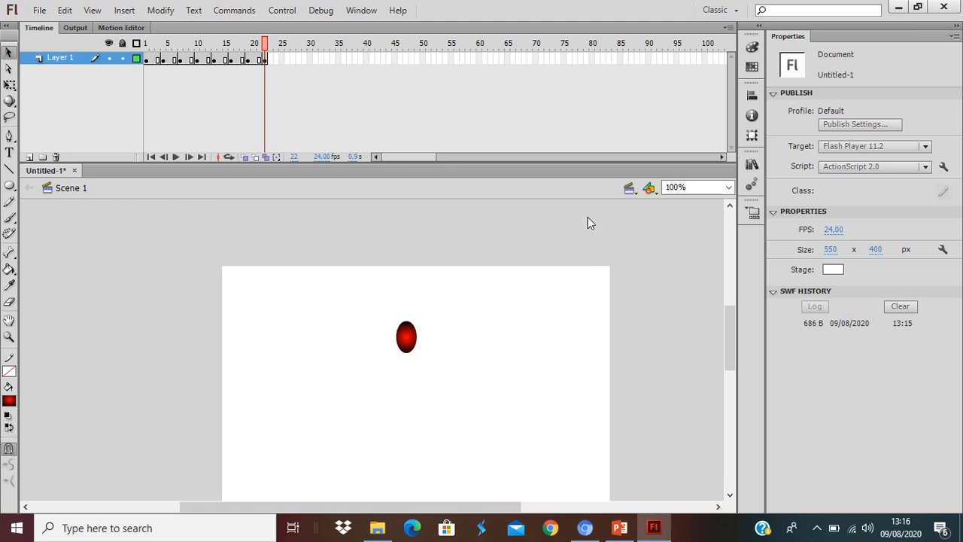
# Save the document as P4_FBF_1 in the PERTEMUAN 4 folder.
pyautogui.hotkey('ctrl', 's')
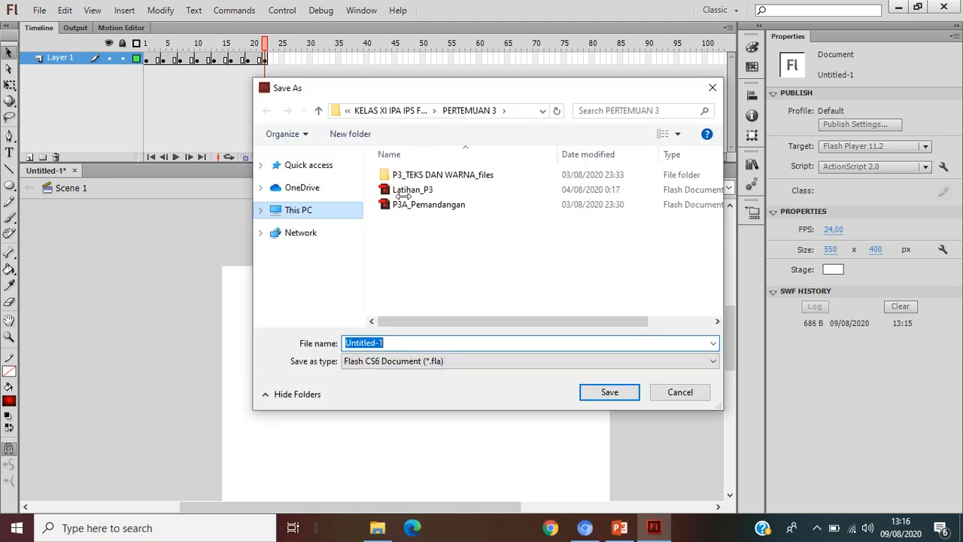
pyautogui.click(319, 111)
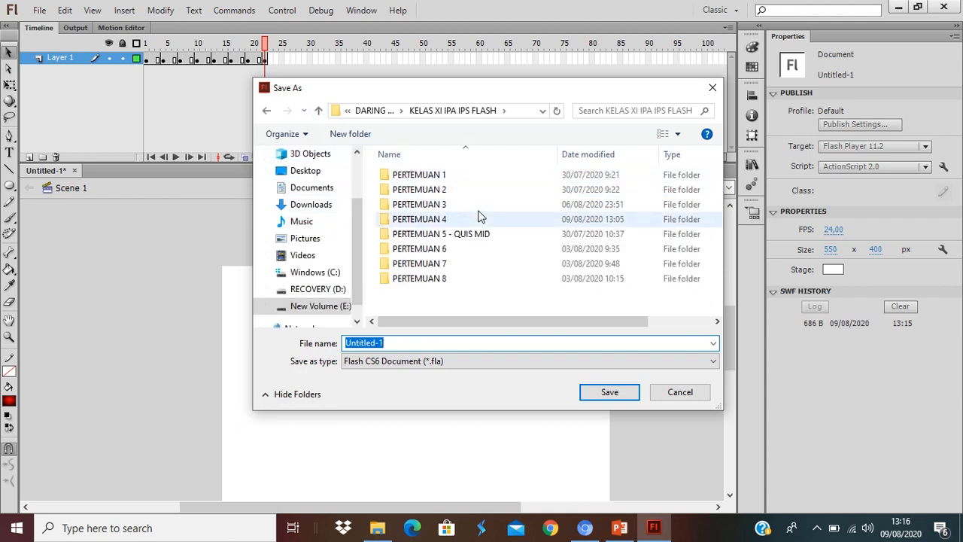
pyautogui.doubleClick(437, 226)
pyautogui.doubleClick(414, 341)
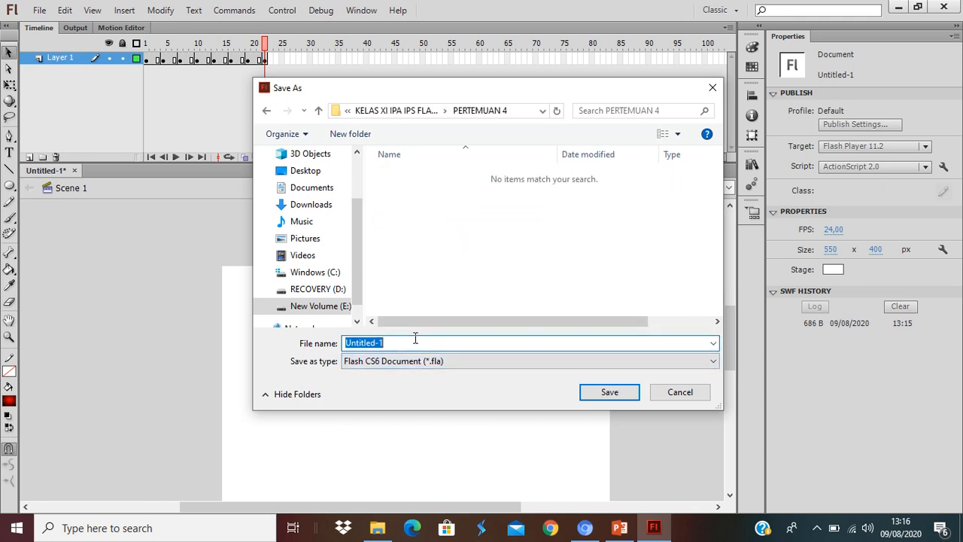
pyautogui.write('P4')
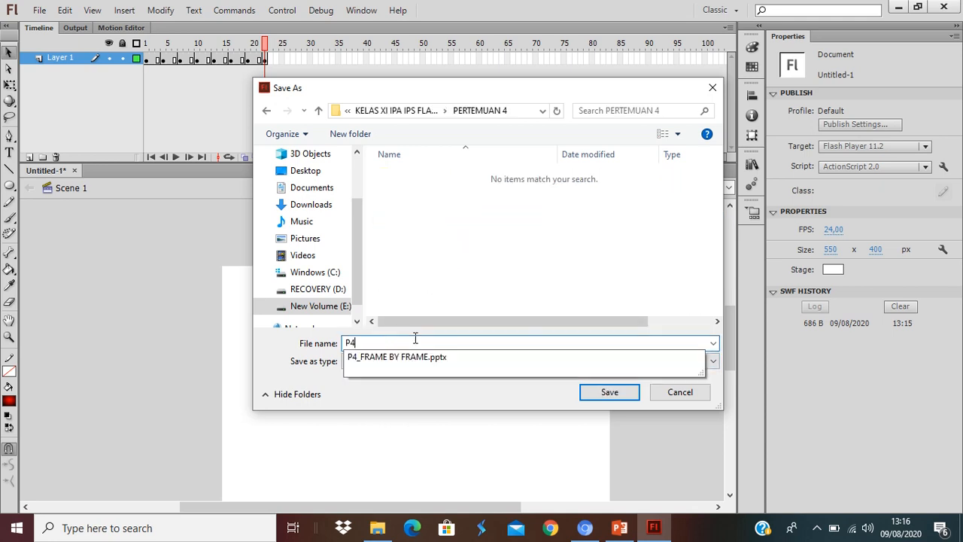
pyautogui.write('_FBF')
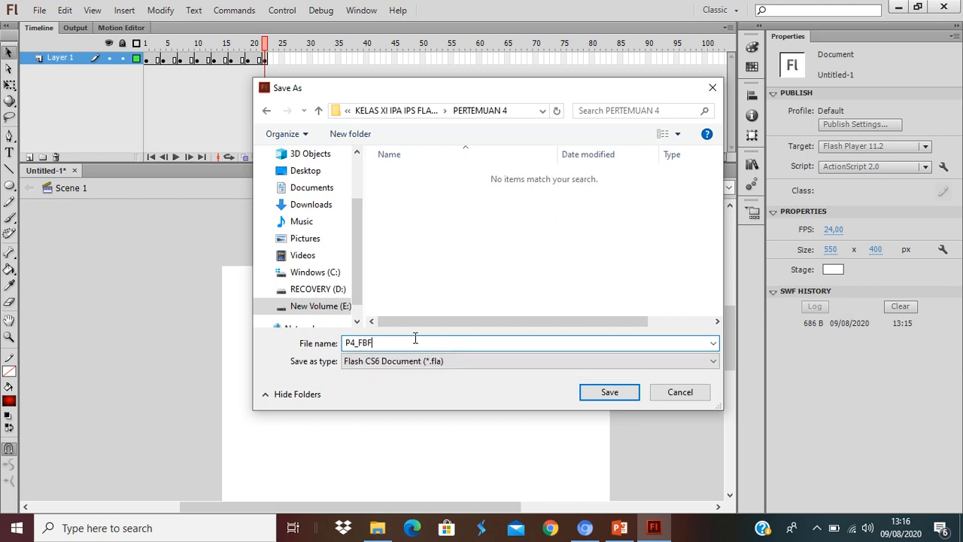
pyautogui.write('_')
pyautogui.write('8')
pyautogui.press('Return')
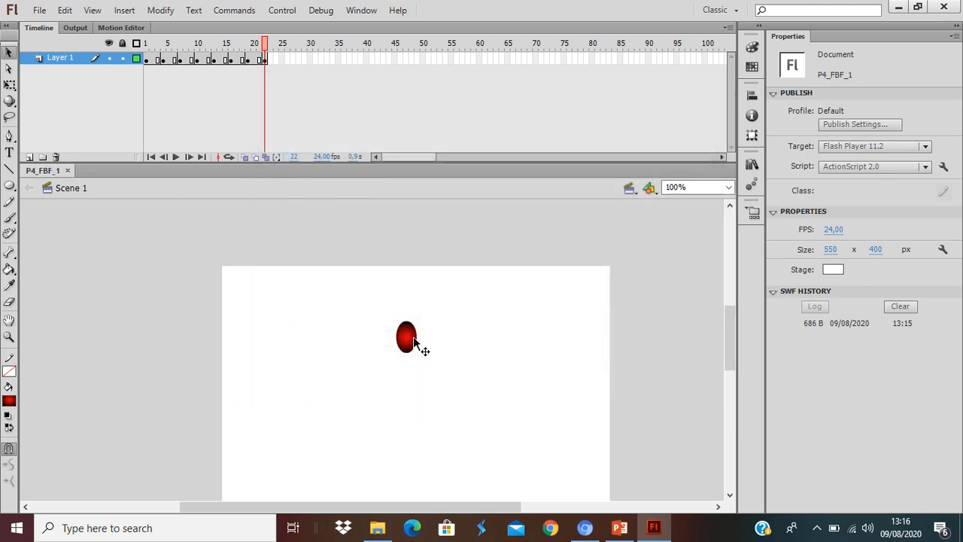
# Create a new ActionScript 2.0 document and rename its layer to Bingkai.
pyautogui.hotkey('ctrl', 'n')
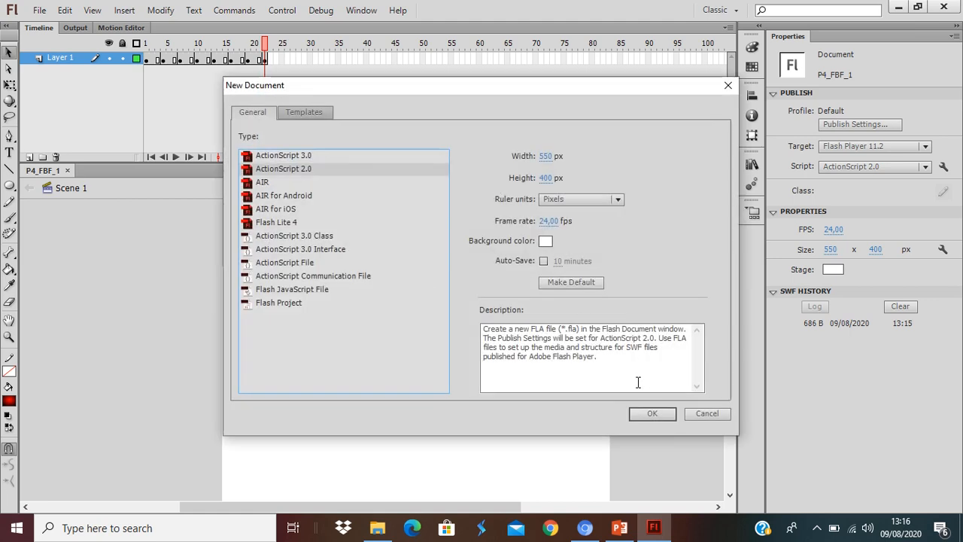
pyautogui.click(650, 414)
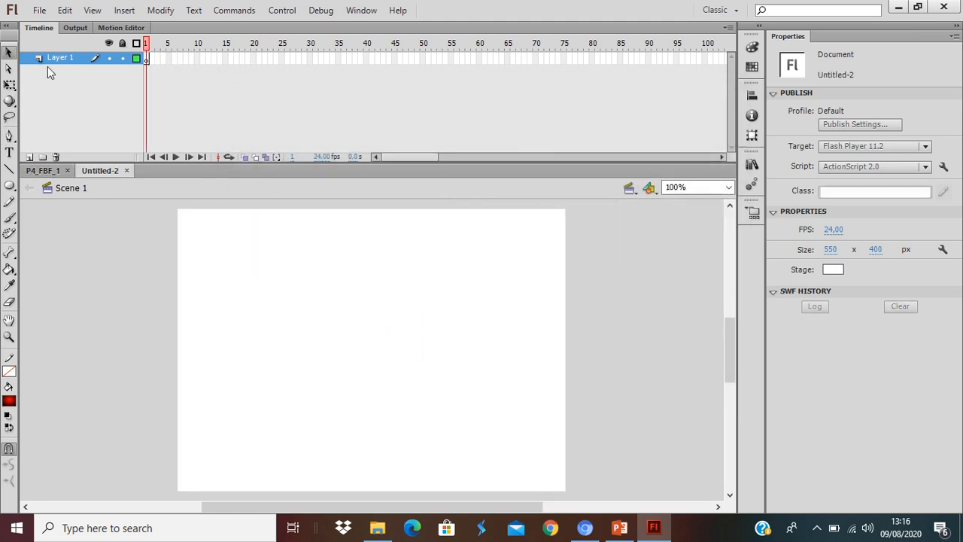
pyautogui.doubleClick(56, 60)
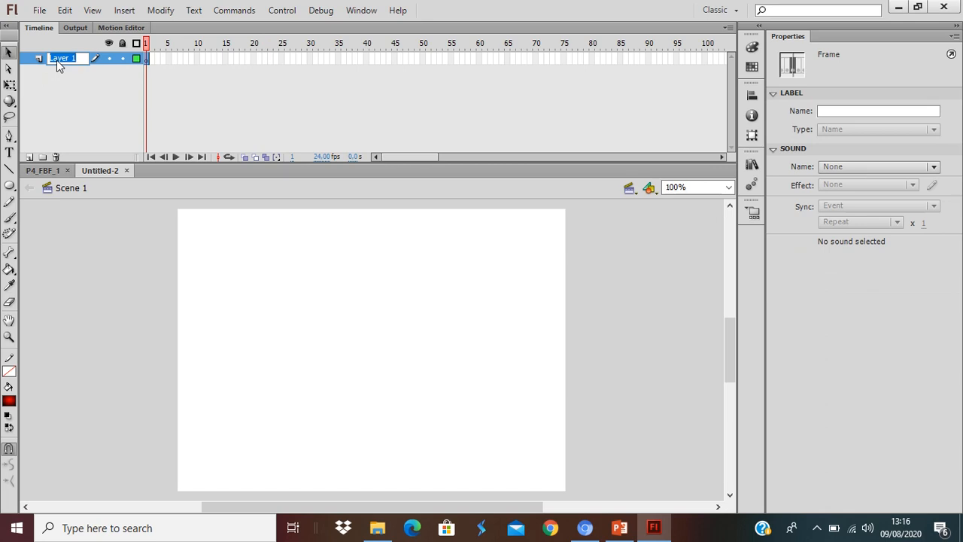
pyautogui.write('Bingkai')
pyautogui.press('Return')
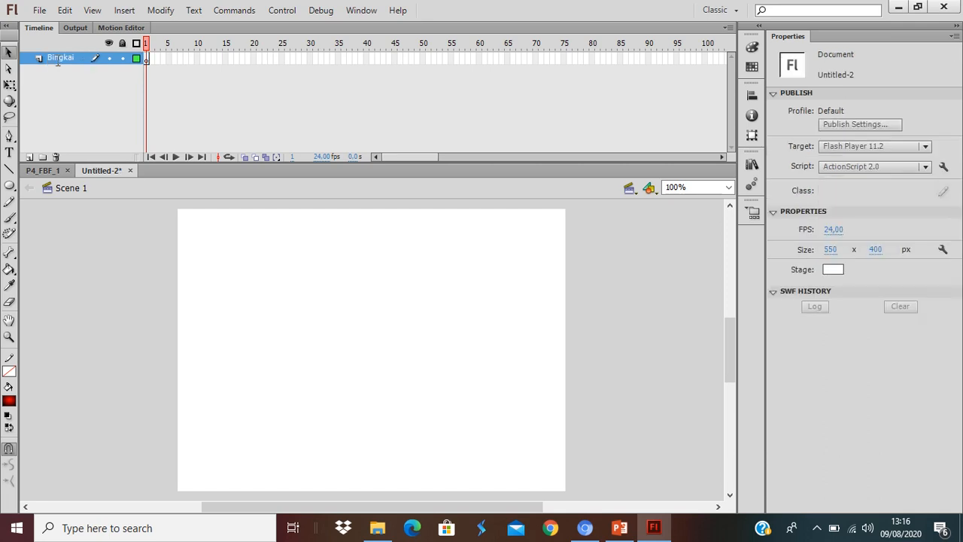
# Draw a rectangle about 327 × 120 px across the middle of the stage with a blue stroke and solid red fill.
pyautogui.click(9, 185)
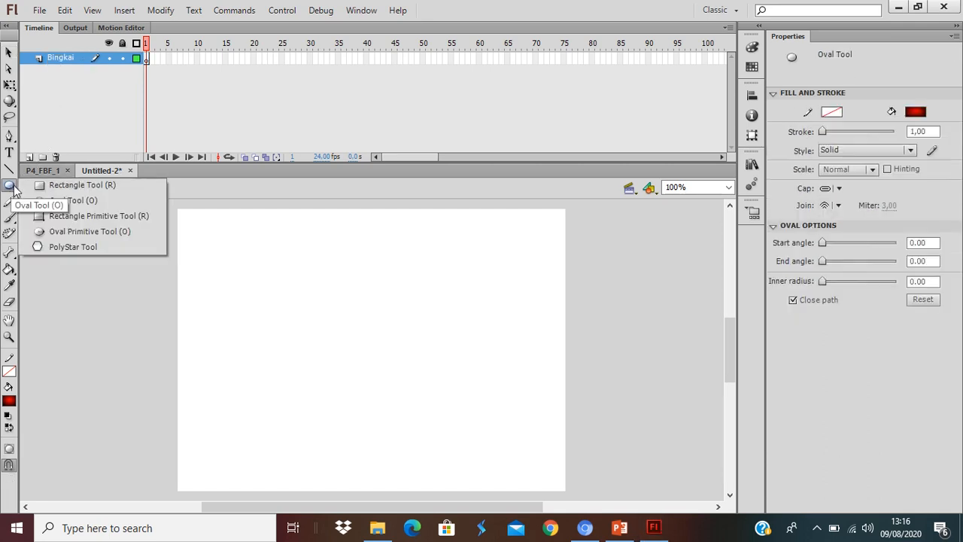
pyautogui.click(35, 187)
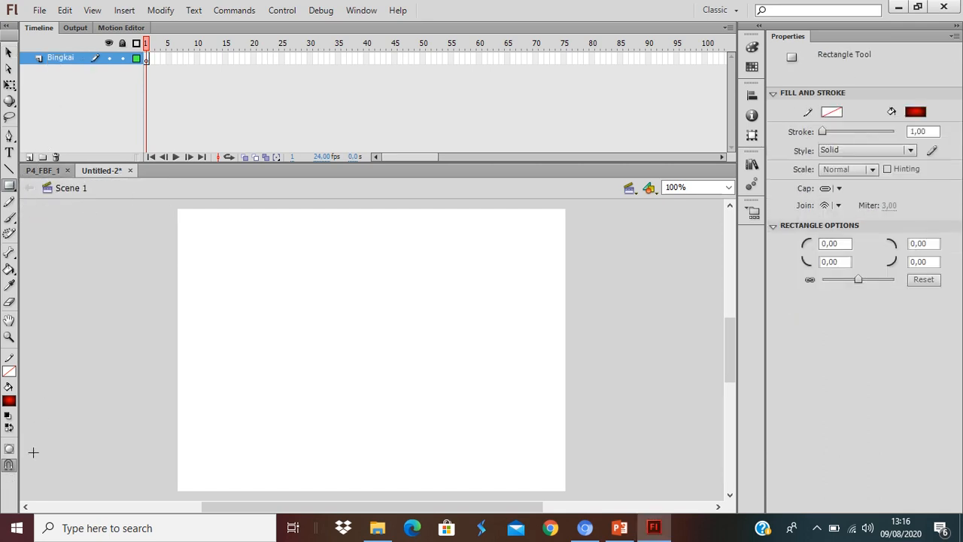
pyautogui.click(9, 371)
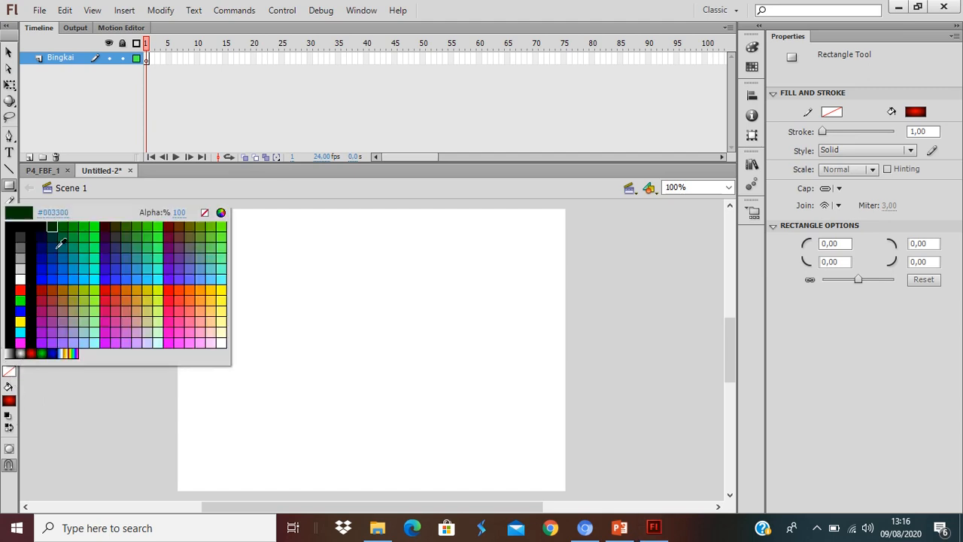
pyautogui.click(21, 310)
pyautogui.click(9, 401)
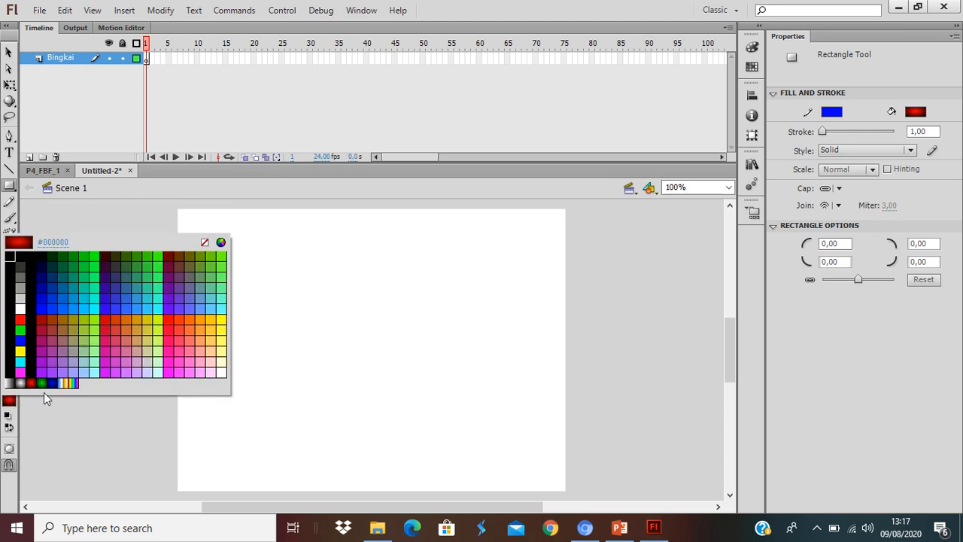
pyautogui.click(21, 319)
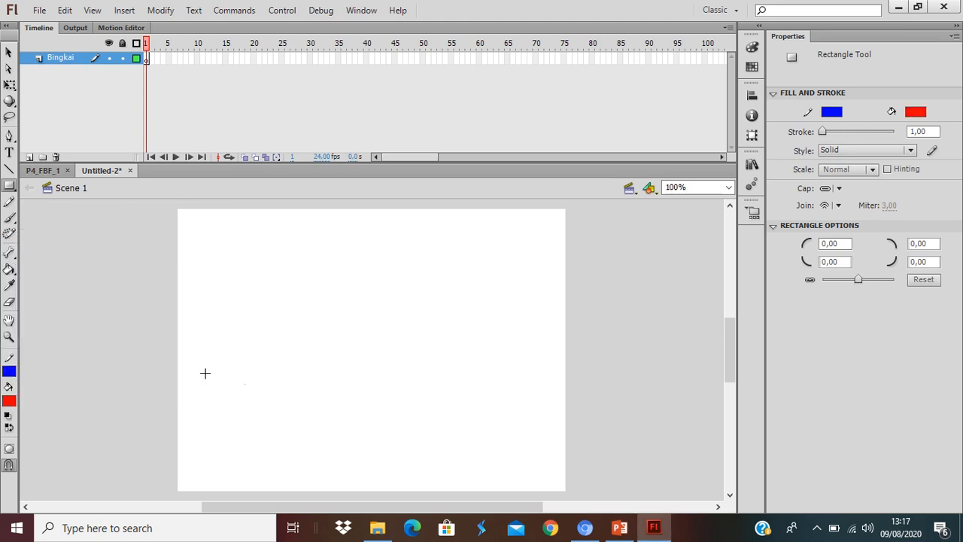
pyautogui.moveTo(221, 324)
pyautogui.mouseDown()
pyautogui.moveTo(243, 389)
pyautogui.moveTo(452, 409)
pyautogui.mouseUp()
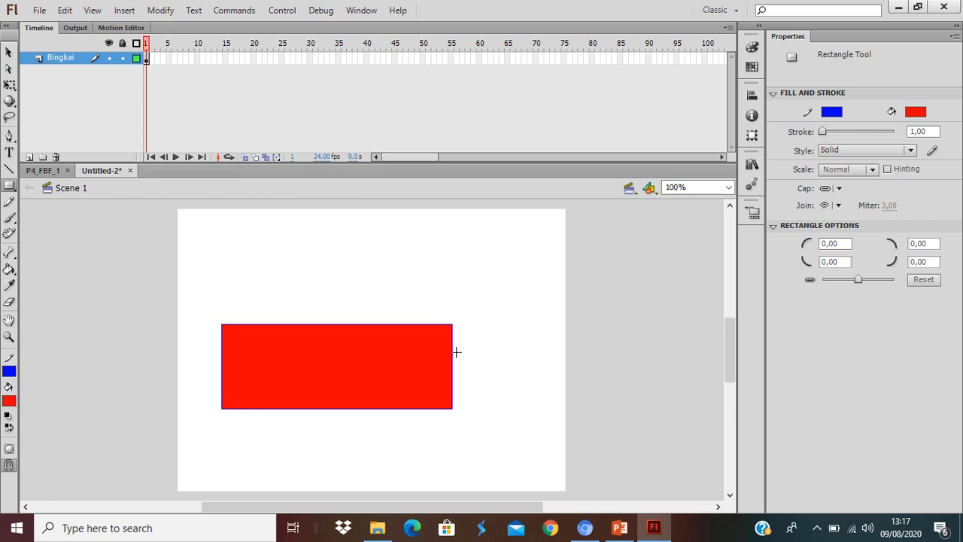
# Add a small rectangle about 26 × 55 px flush against the middle of the large rectangle's right edge.
pyautogui.moveTo(466, 347)
pyautogui.mouseDown()
pyautogui.moveTo(486, 386)
pyautogui.moveTo(462, 371)
pyautogui.mouseUp()
pyautogui.press('v')
pyautogui.click(482, 379)
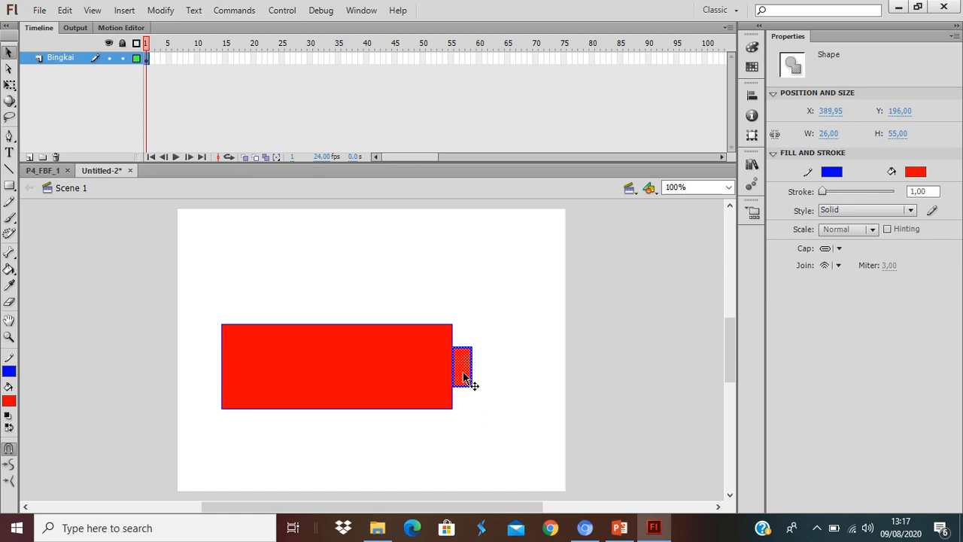
pyautogui.click(499, 376)
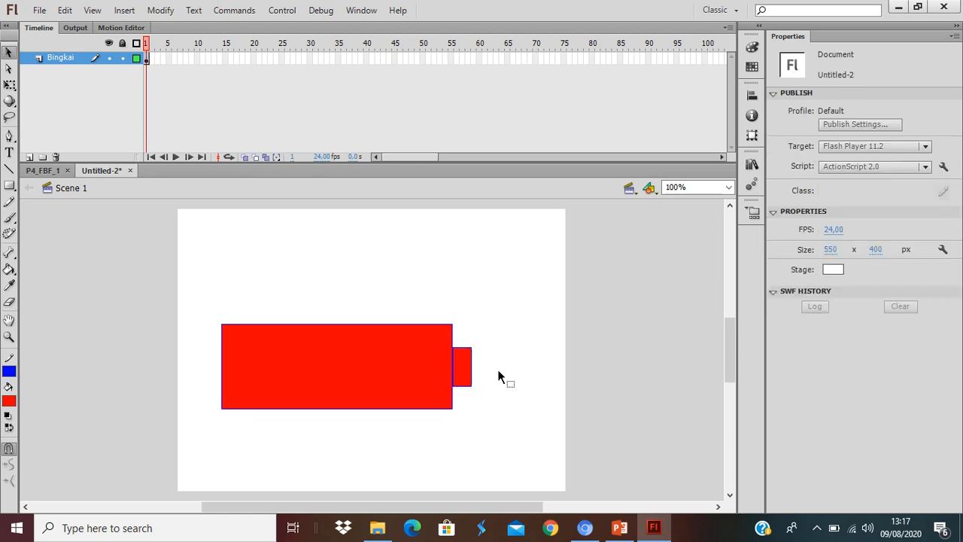
# Cut the red fill out of the large rectangle, keeping its blue outline, and lock the Bingkai layer.
pyautogui.click(342, 372)
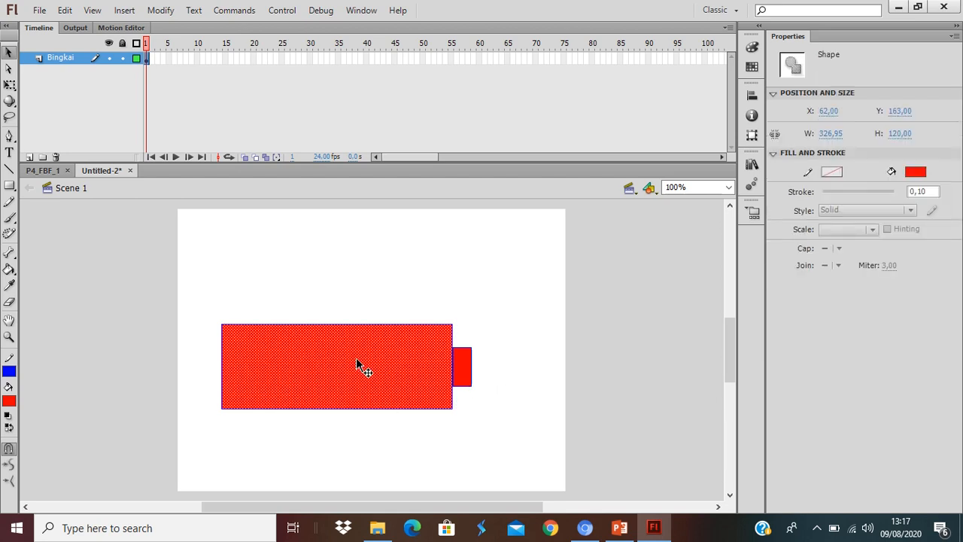
pyautogui.rightClick(357, 359)
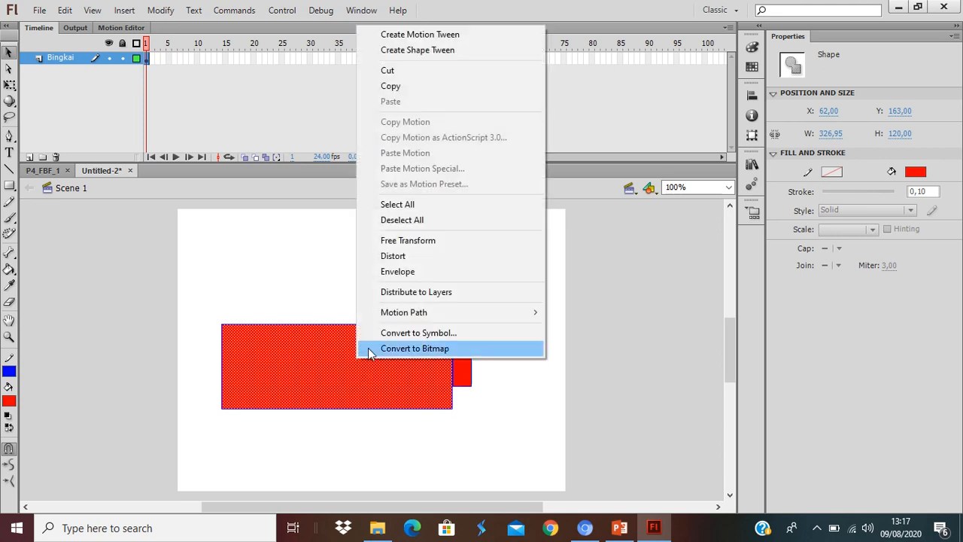
pyautogui.click(393, 75)
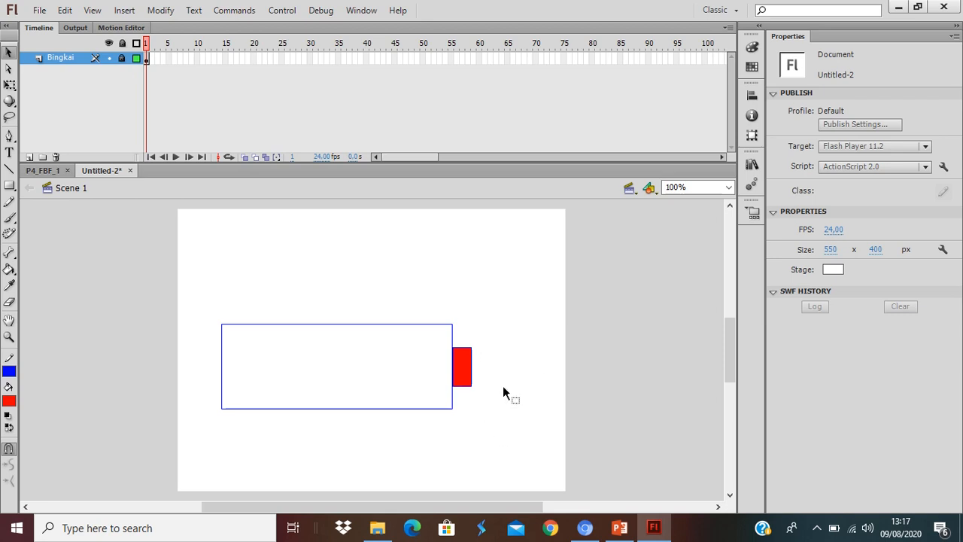
# Add a new layer above Bingkai and name it Baterai.
pyautogui.click(30, 157)
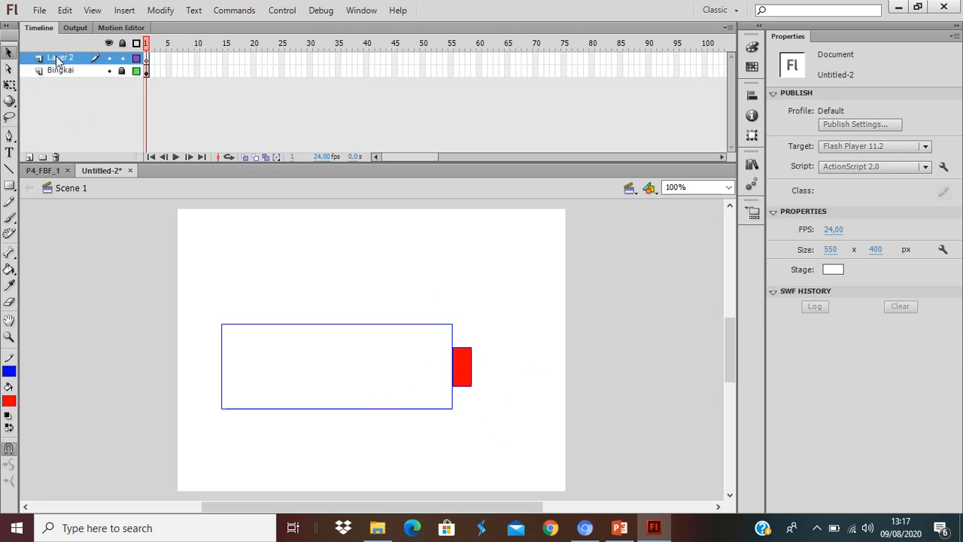
pyautogui.doubleClick(56, 58)
pyautogui.write('Baterai')
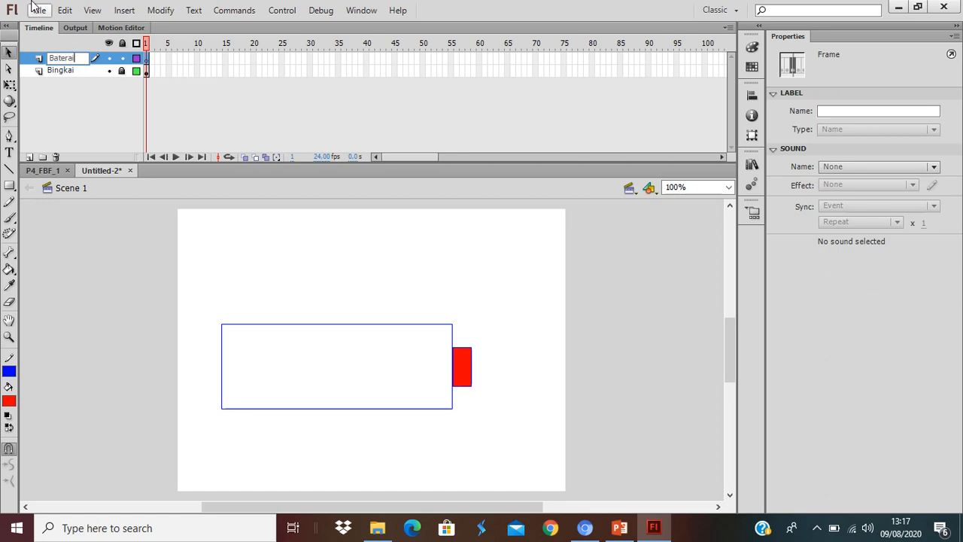
pyautogui.press('Return')
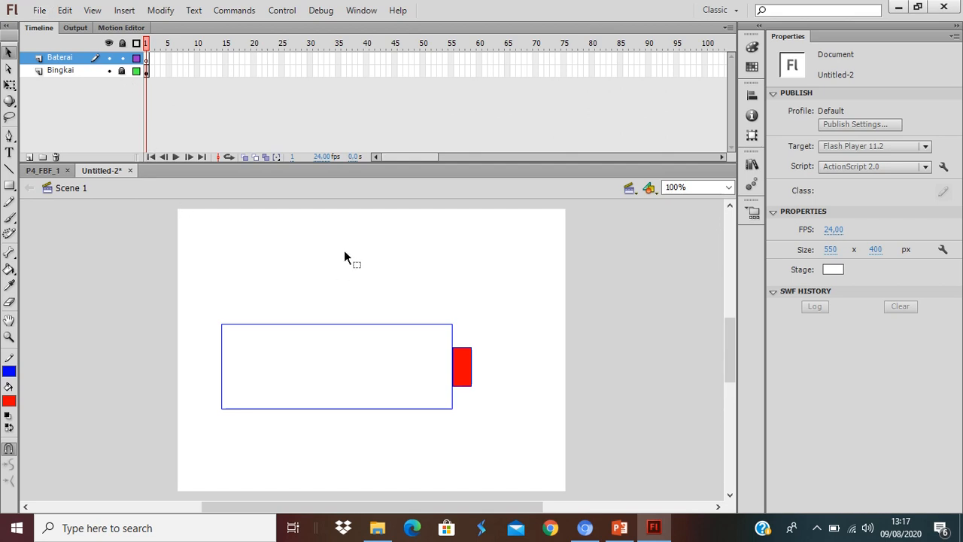
# Paste the cut red fill in place on the Baterai layer.
pyautogui.click(65, 10)
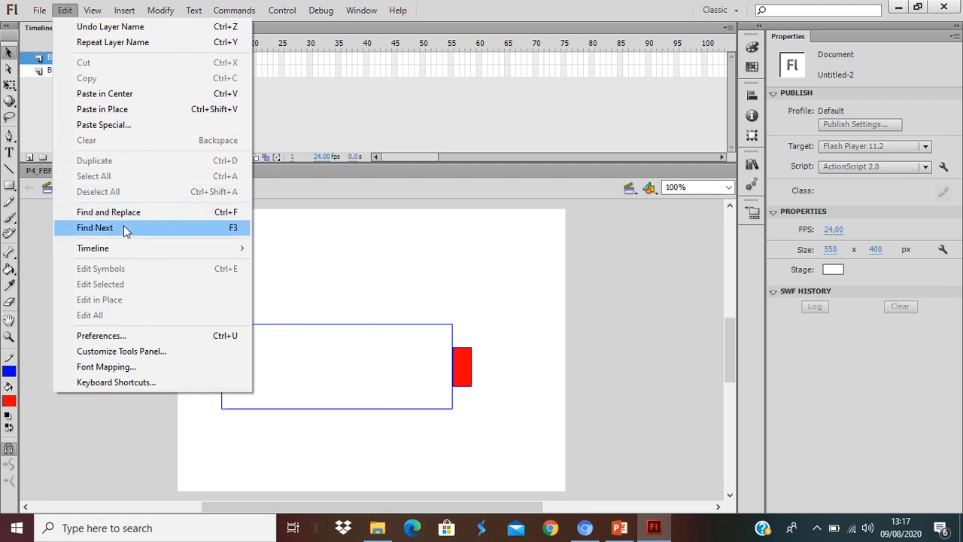
pyautogui.click(160, 113)
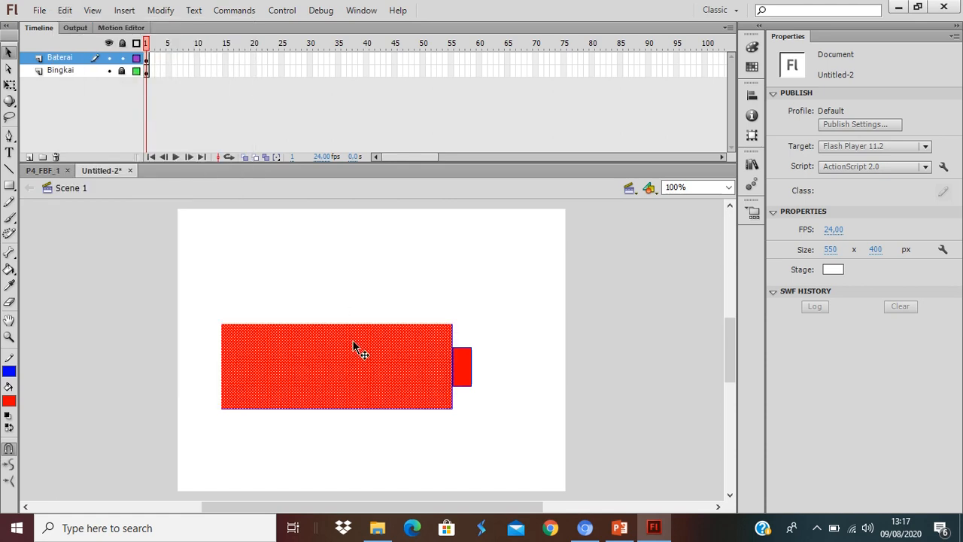
pyautogui.click(474, 288)
pyautogui.click(369, 366)
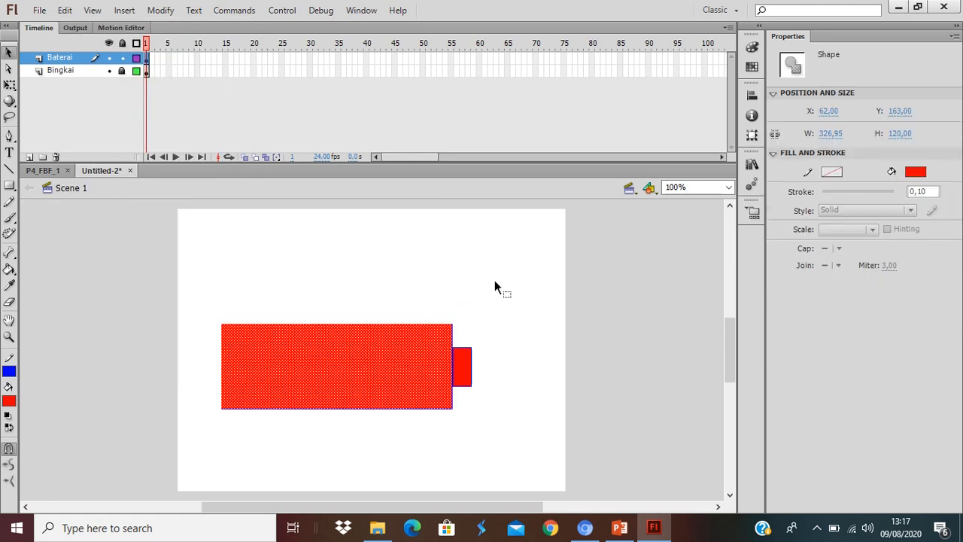
pyautogui.click(495, 286)
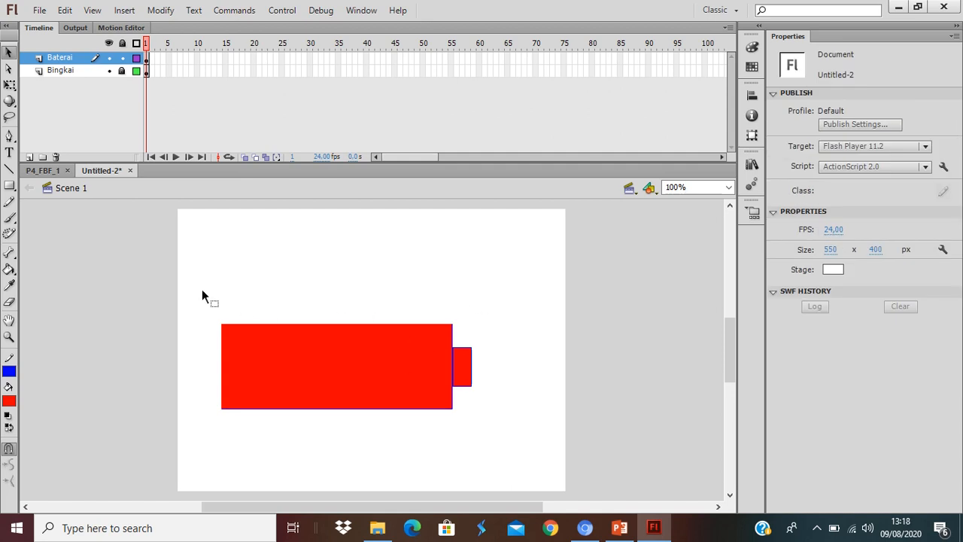
# Trim the red fill on the Baterai layer to one bar about 56 × 101 px, inset at the left end of the battery outline.
pyautogui.moveTo(202, 289); pyautogui.dragTo(494, 331)
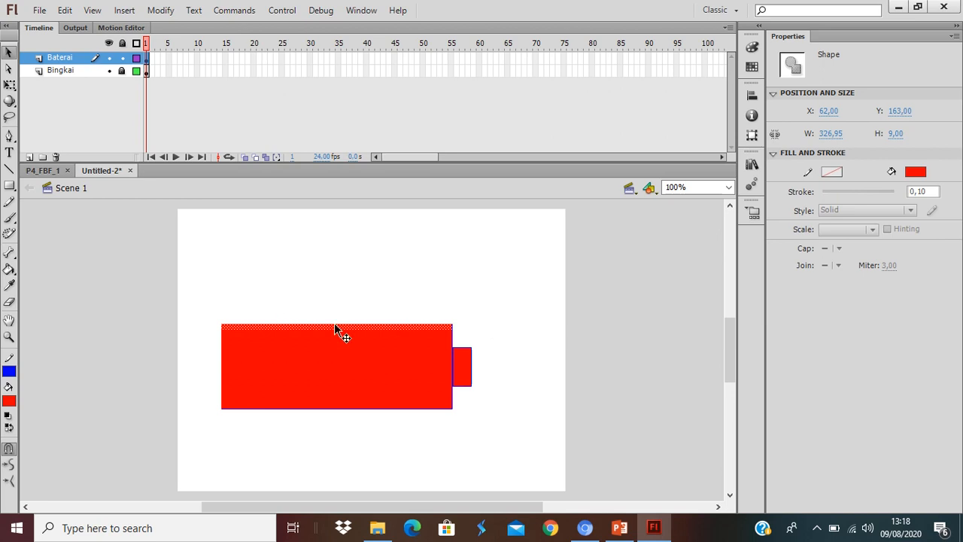
pyautogui.press('Delete')
pyautogui.moveTo(188, 462); pyautogui.dragTo(489, 400)
pyautogui.press('Delete')
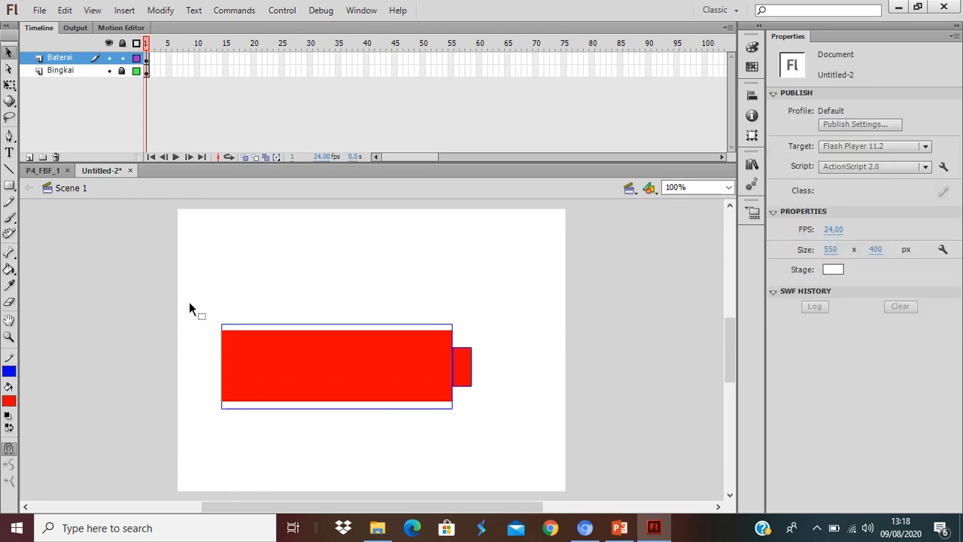
pyautogui.moveTo(189, 302); pyautogui.dragTo(226, 444)
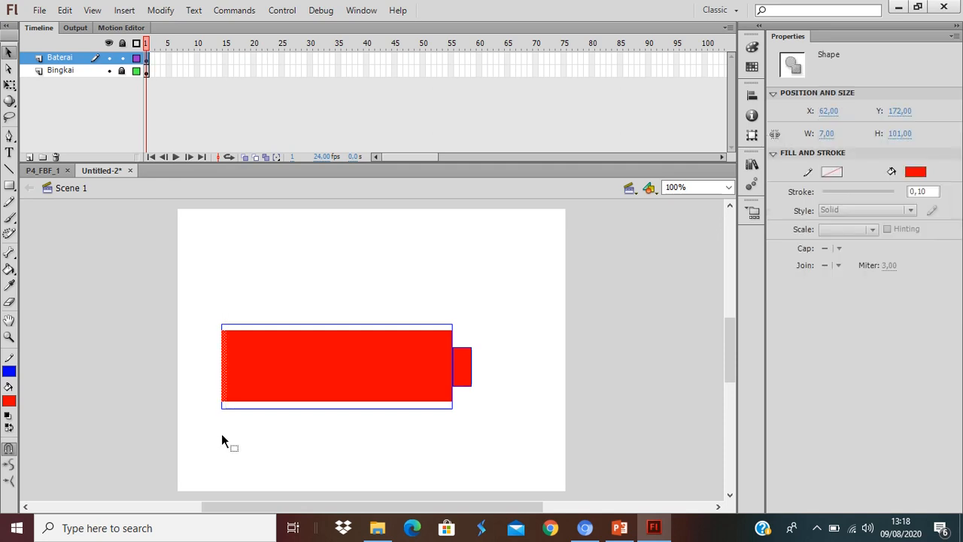
pyautogui.press('Delete')
pyautogui.moveTo(510, 316); pyautogui.dragTo(266, 486)
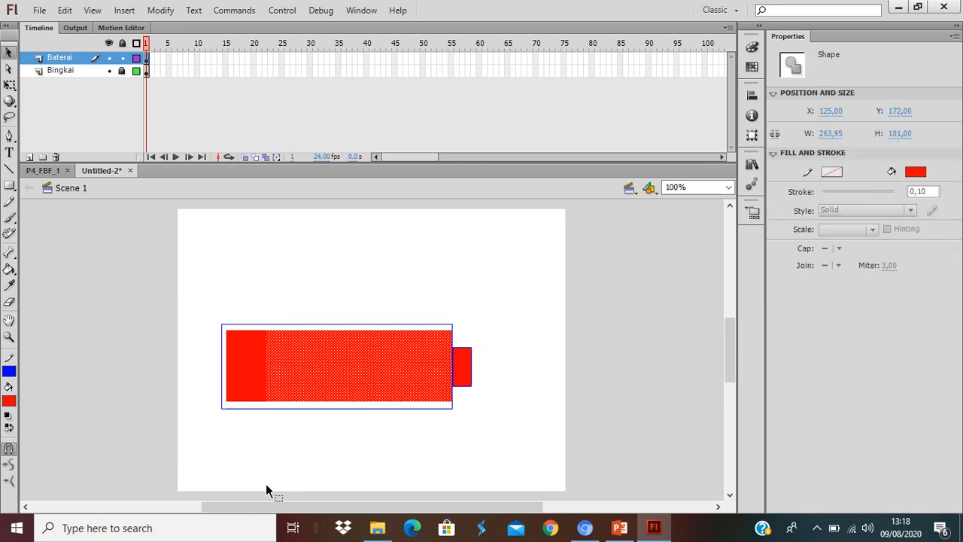
pyautogui.press('Delete')
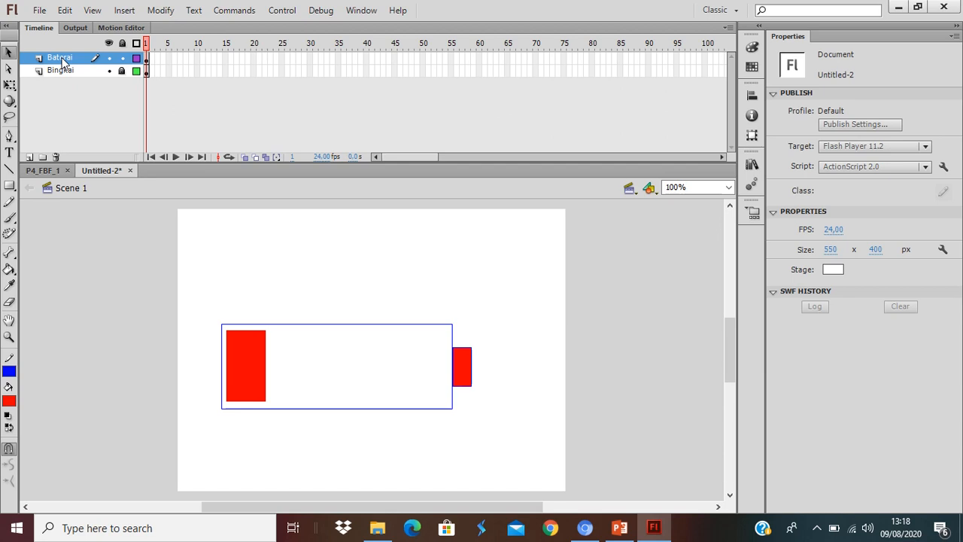
# Insert a keyframe at frame 5 of the Baterai layer.
pyautogui.click(169, 61)
pyautogui.rightClick(169, 59)
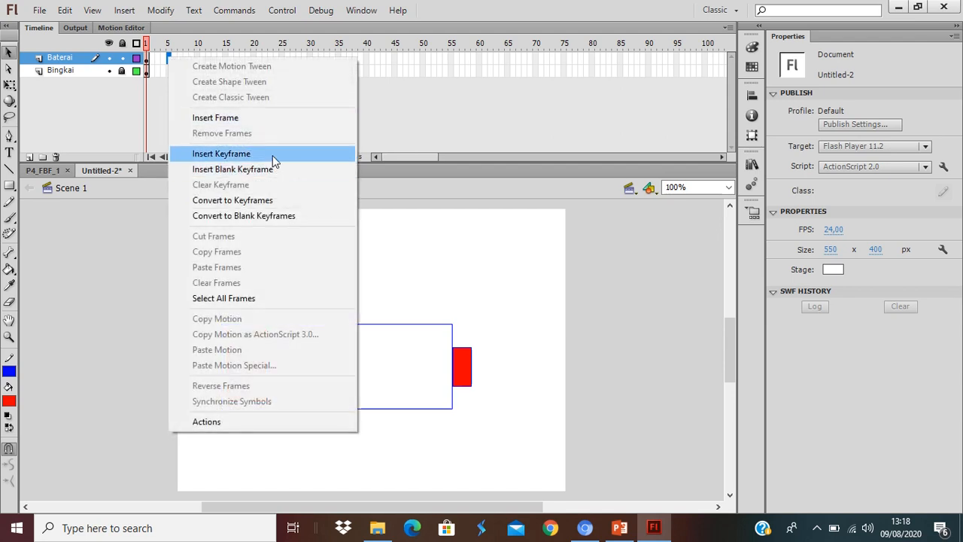
pyautogui.click(272, 154)
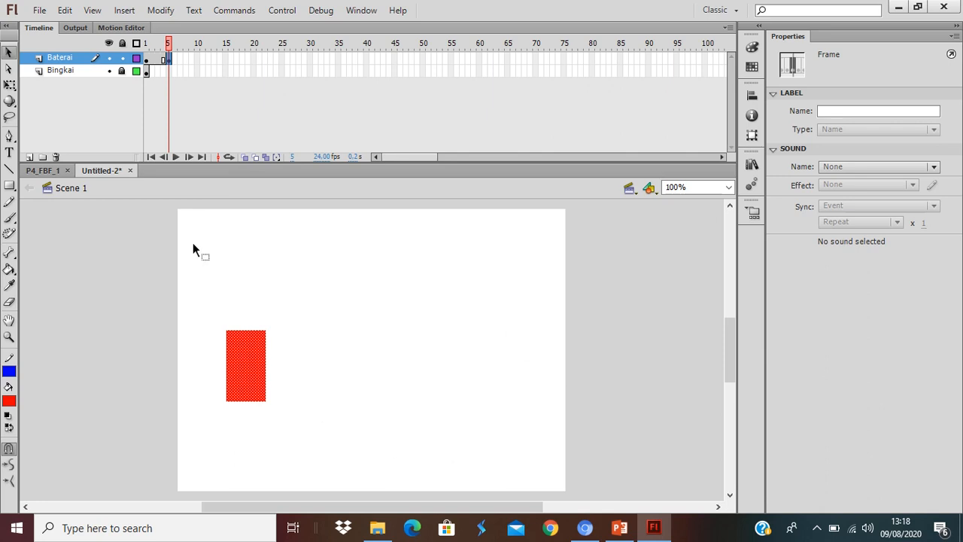
# Extend the Bingkai layer's battery frame to frame 45 by inserting a frame there.
pyautogui.click(148, 72)
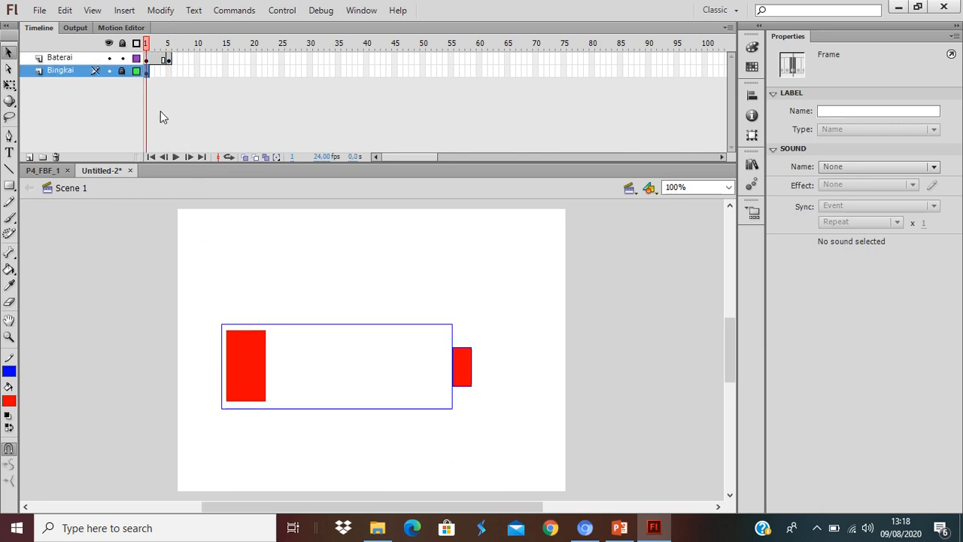
pyautogui.press('Delete')
pyautogui.click(168, 71)
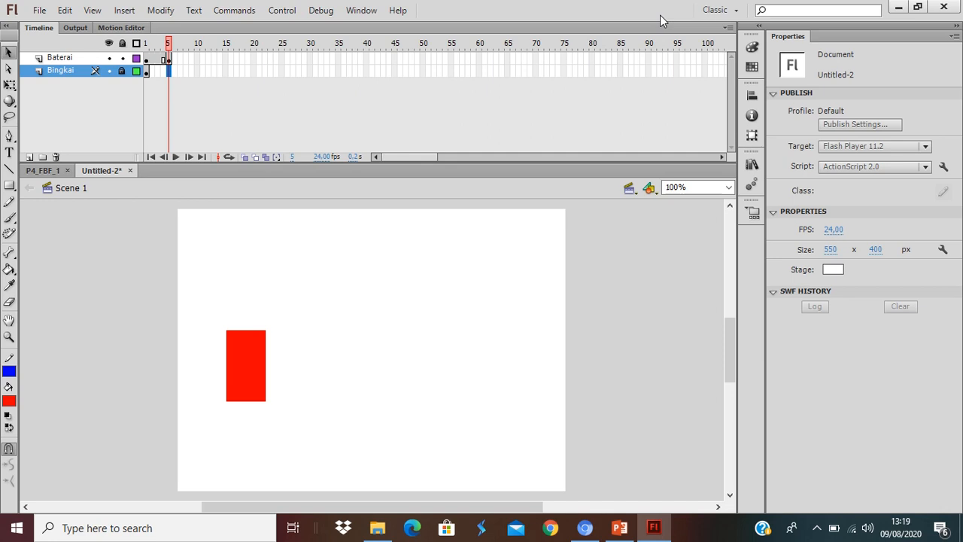
pyautogui.rightClick(398, 71)
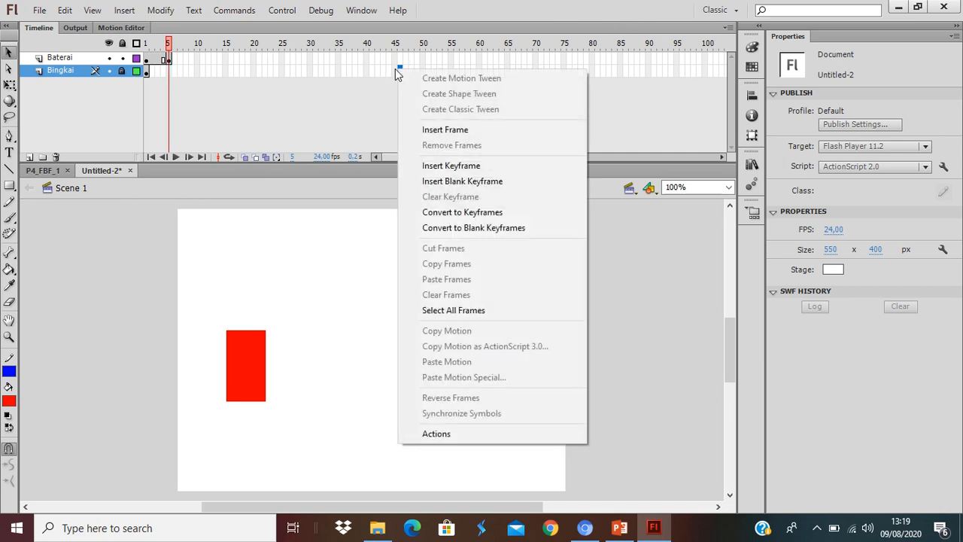
pyautogui.rightClick(395, 68)
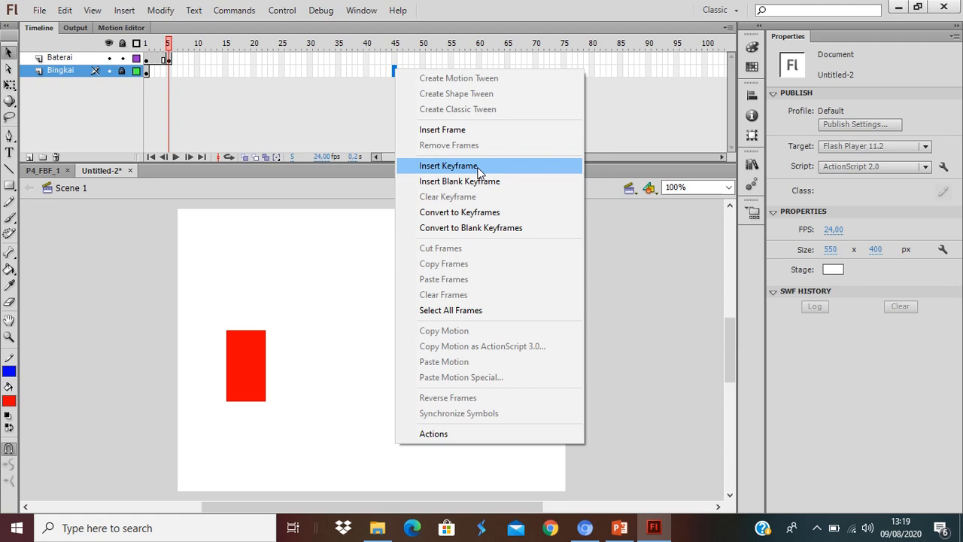
pyautogui.click(473, 131)
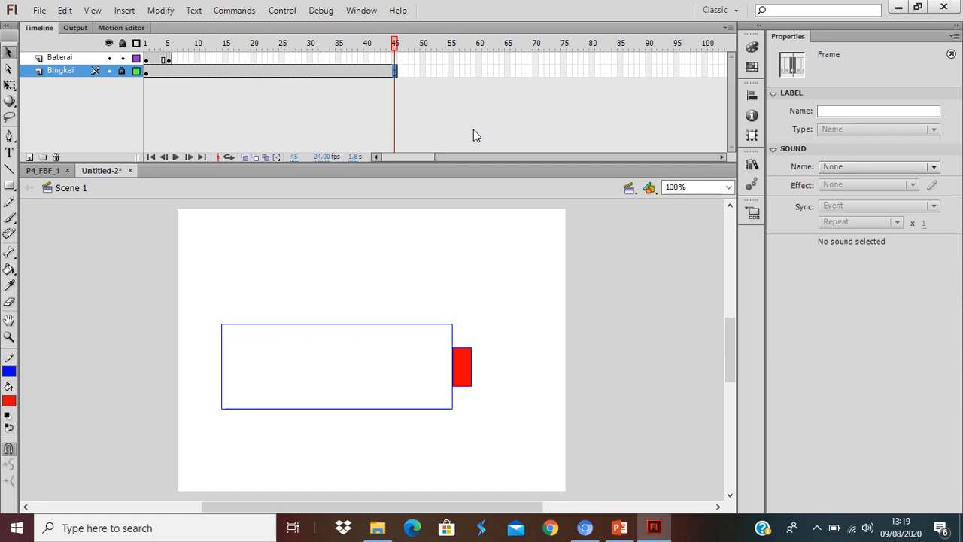
# At frame 5 of the Baterai layer, place a copy of the red bar beside the first at X 136.
pyautogui.click(146, 59)
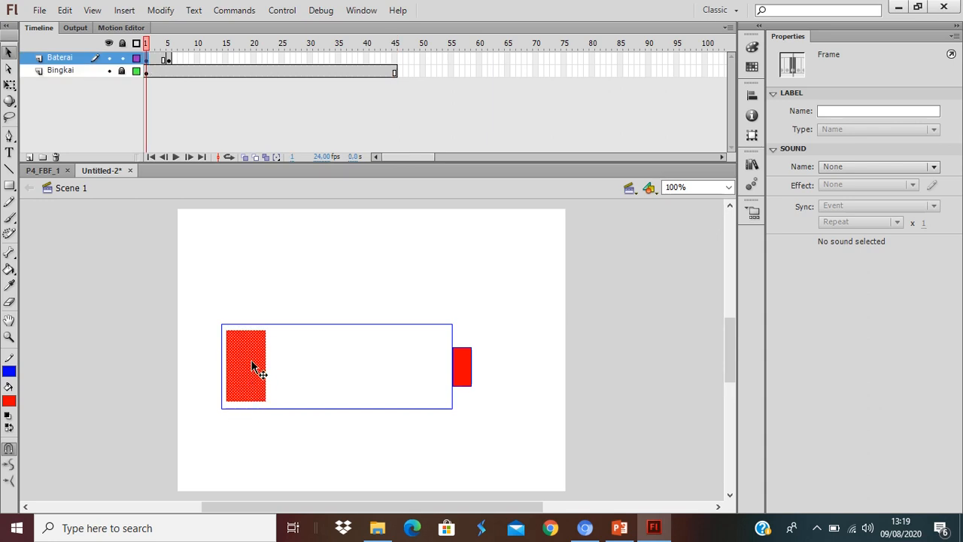
pyautogui.click(168, 58)
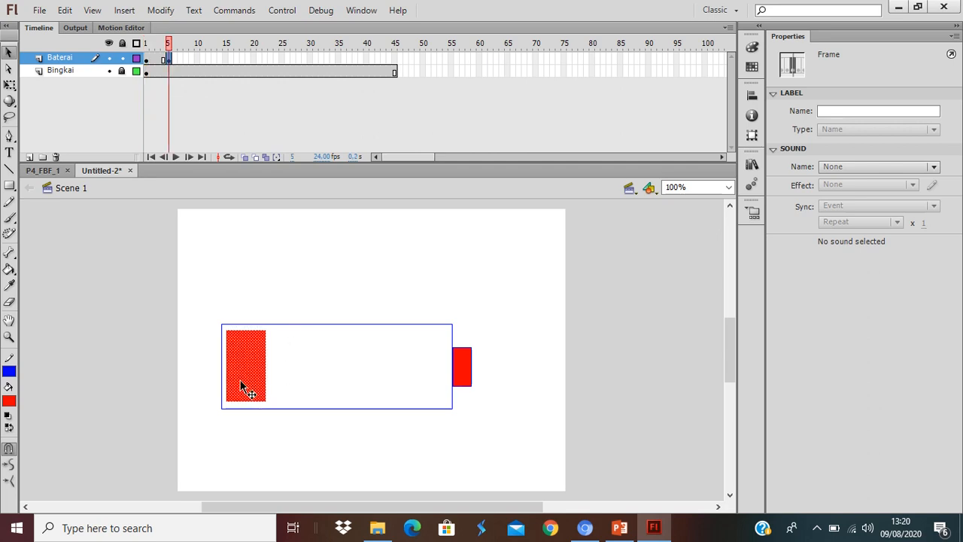
pyautogui.moveTo(236, 376); pyautogui.dragTo(291, 382)
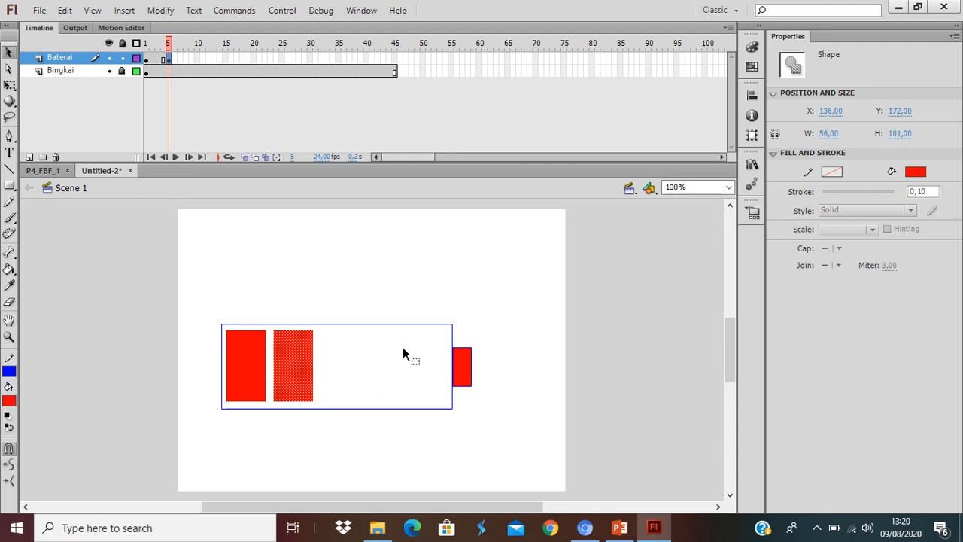
# Insert a keyframe at frame 10 of the Baterai layer and copy the second bar to make a third at about X 206.
pyautogui.click(197, 59)
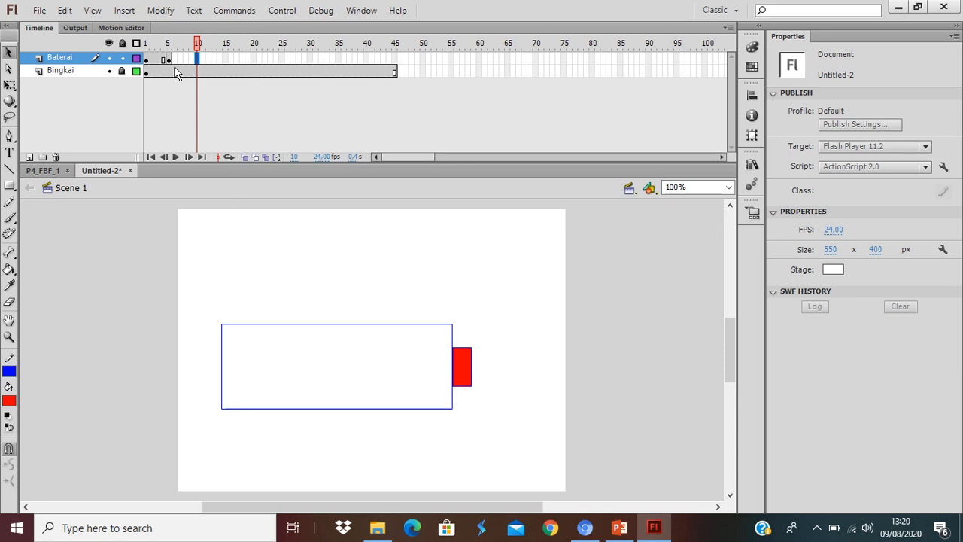
pyautogui.rightClick(197, 58)
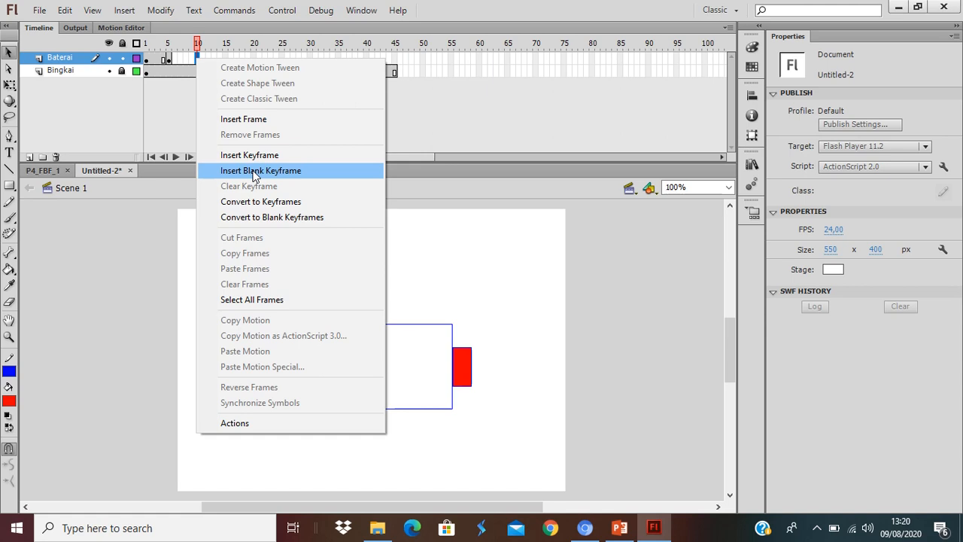
pyautogui.click(484, 238)
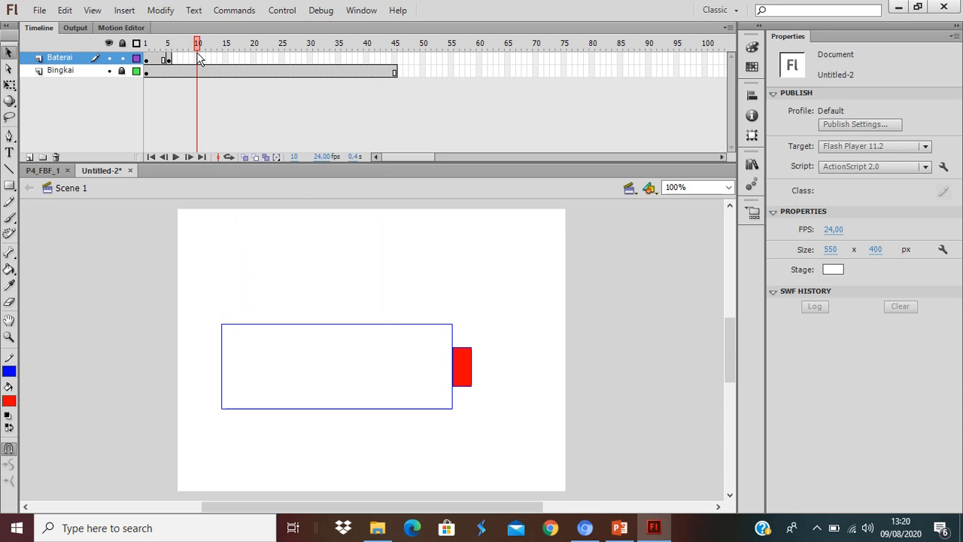
pyautogui.click(198, 59)
pyautogui.press('XF86AudioMute')
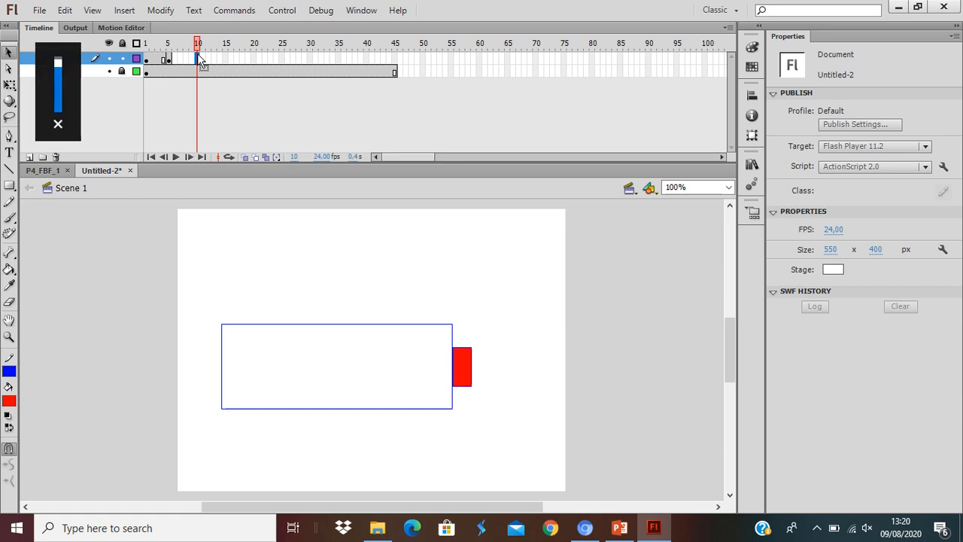
pyautogui.press('XF86AudioMute')
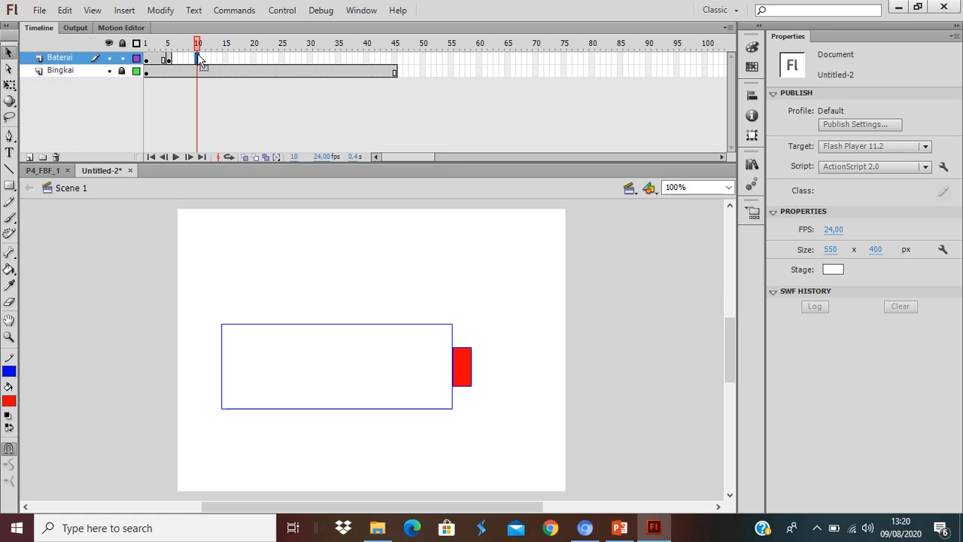
pyautogui.press('F6')
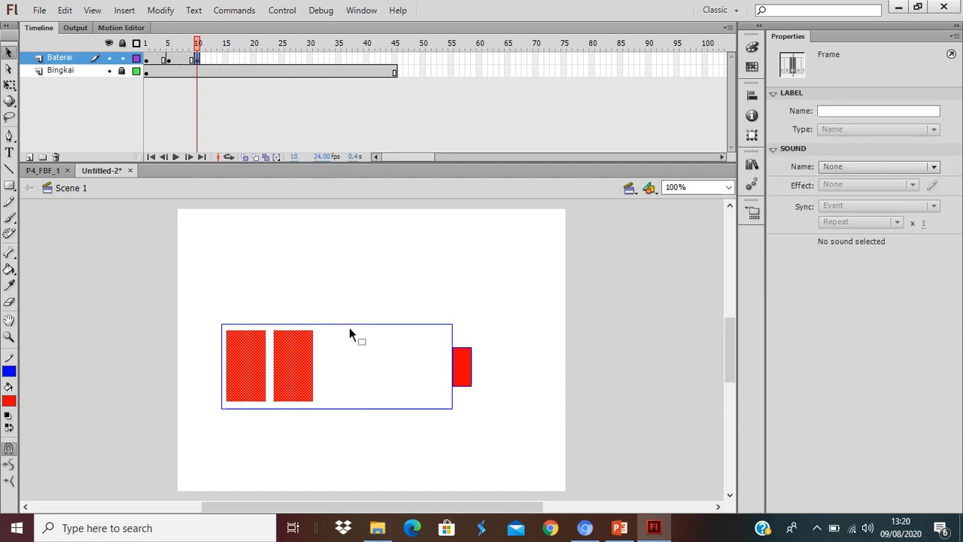
pyautogui.click(350, 373)
pyautogui.click(292, 380)
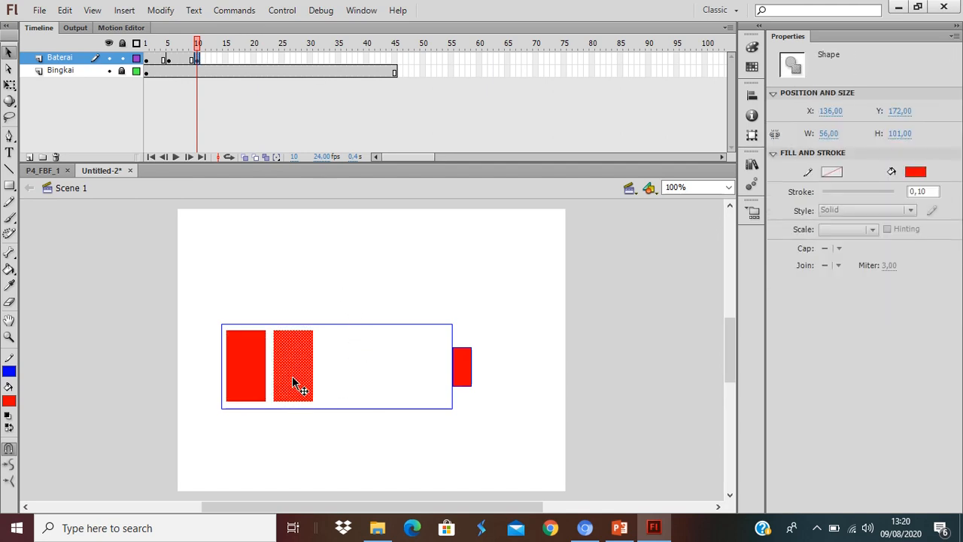
pyautogui.moveTo(293, 382); pyautogui.dragTo(343, 388)
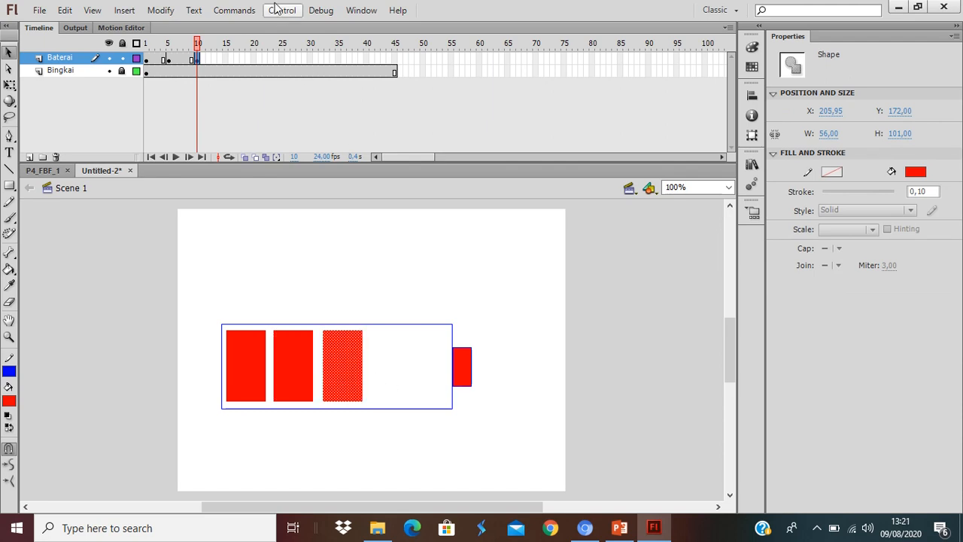
# Insert a keyframe at frame 15 of the Baterai layer and copy the third bar to make a fourth at about X 271.
pyautogui.click(226, 59)
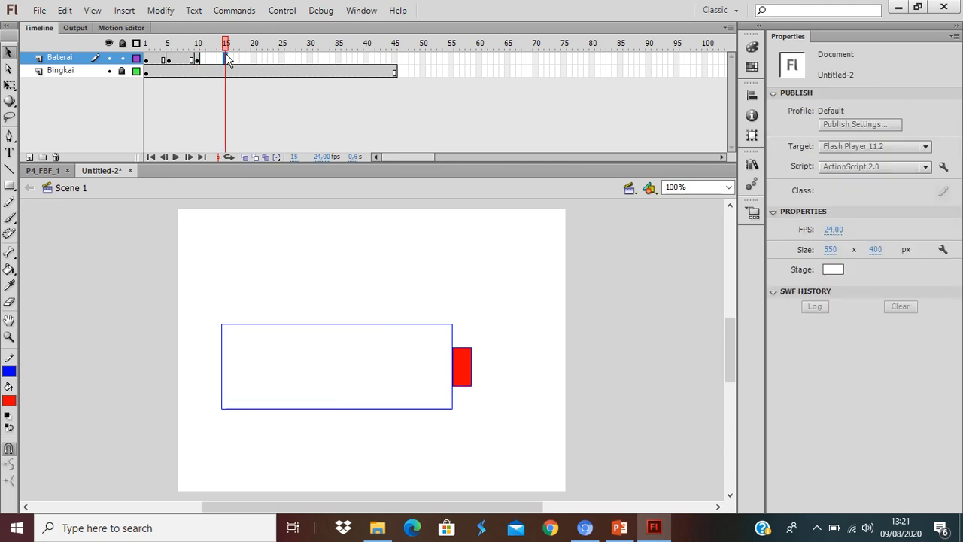
pyautogui.press('F6')
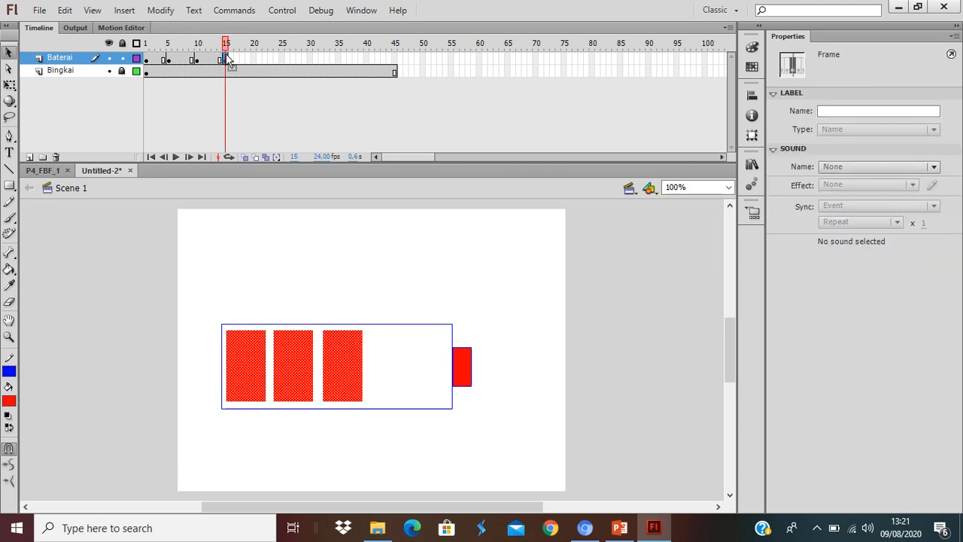
pyautogui.click(337, 249)
pyautogui.click(339, 354)
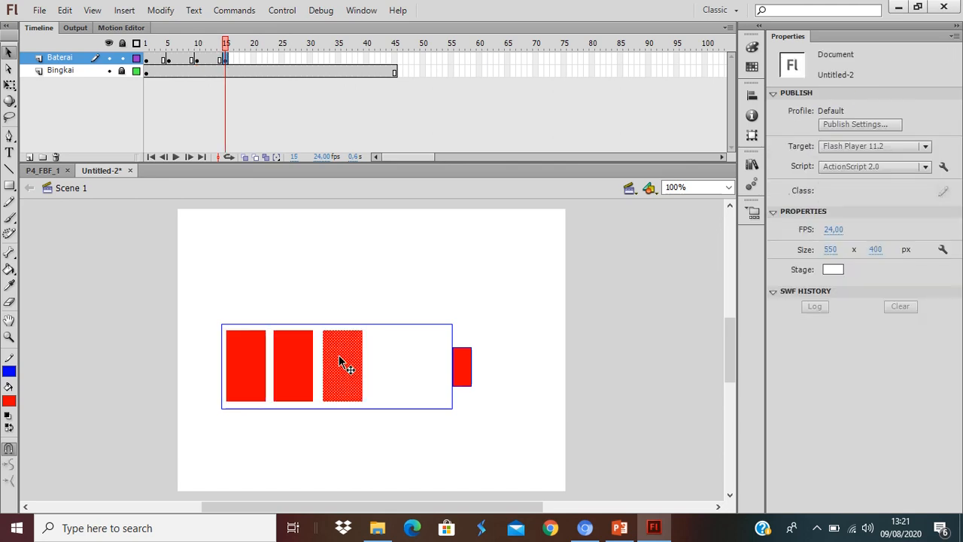
pyautogui.moveTo(339, 354); pyautogui.dragTo(384, 362)
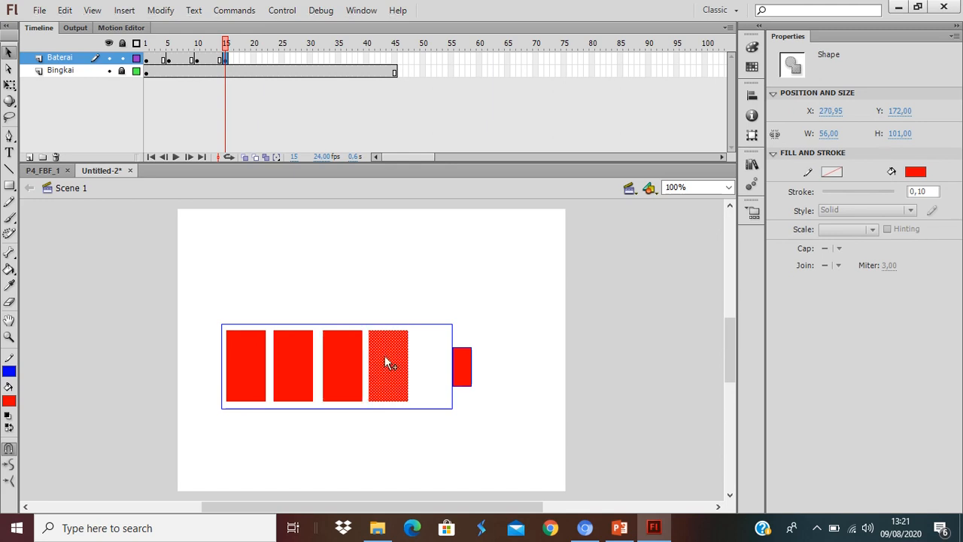
# Insert a keyframe at frame 20 of the Baterai layer and copy the fourth bar to make a fifth at about X 335.
pyautogui.click(254, 58)
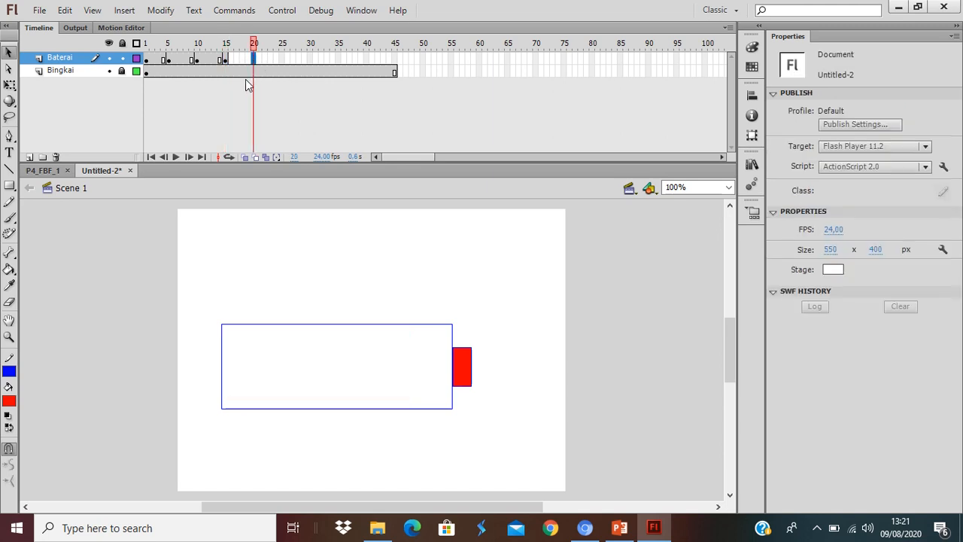
pyautogui.press('F6')
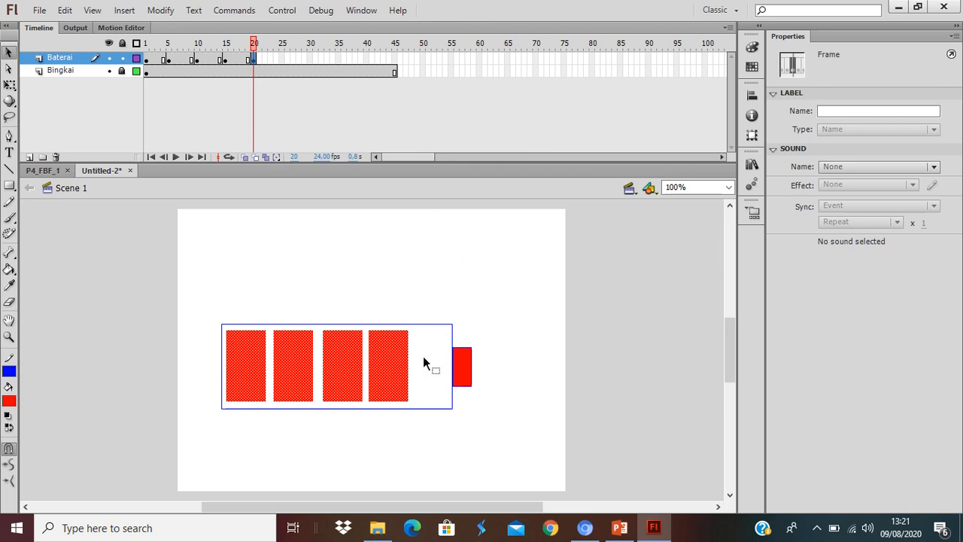
pyautogui.click(423, 356)
pyautogui.moveTo(387, 369); pyautogui.dragTo(436, 371)
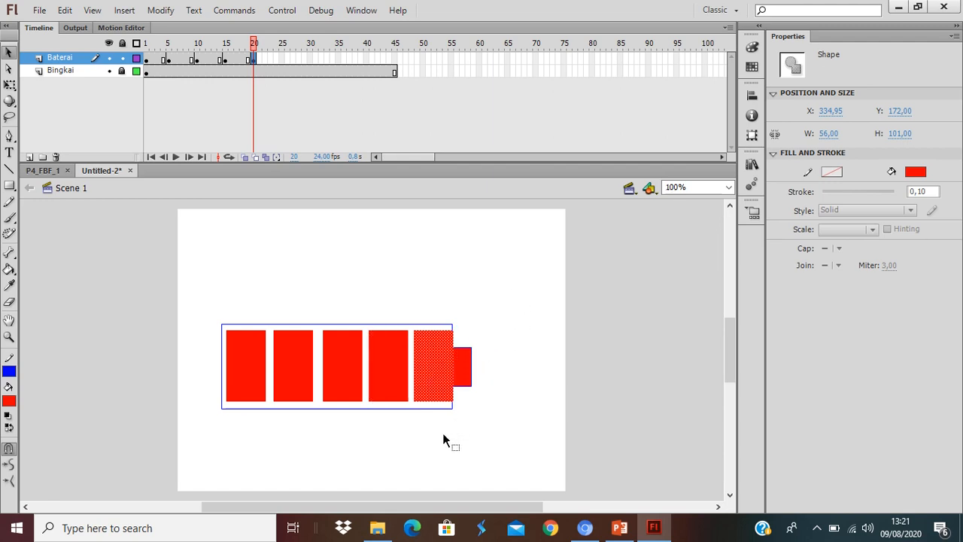
# Trim about 9 px off the fifth bar's right side so it fits inside the battery outline, and play the animation.
pyautogui.moveTo(510, 290); pyautogui.dragTo(448, 440)
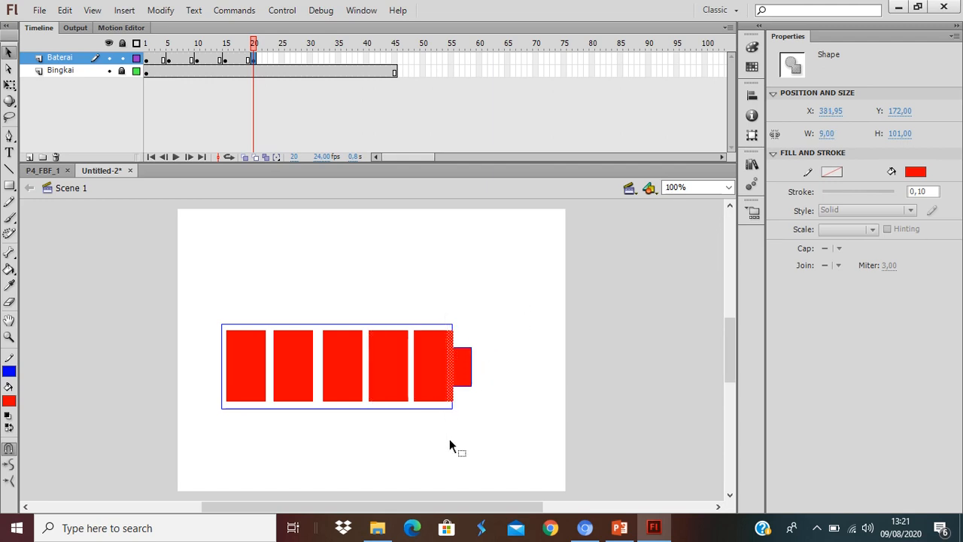
pyautogui.press('Delete')
pyautogui.press('Return')
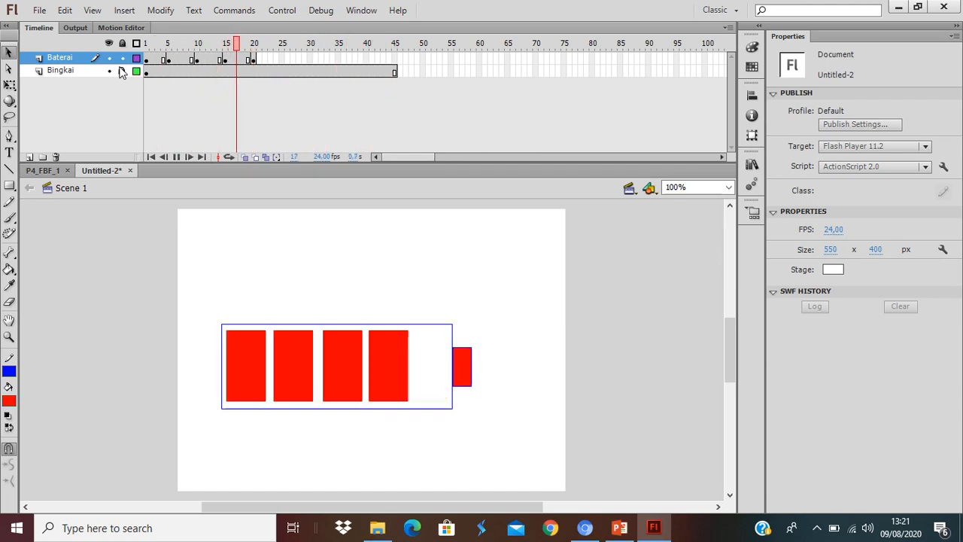
pyautogui.click(122, 70)
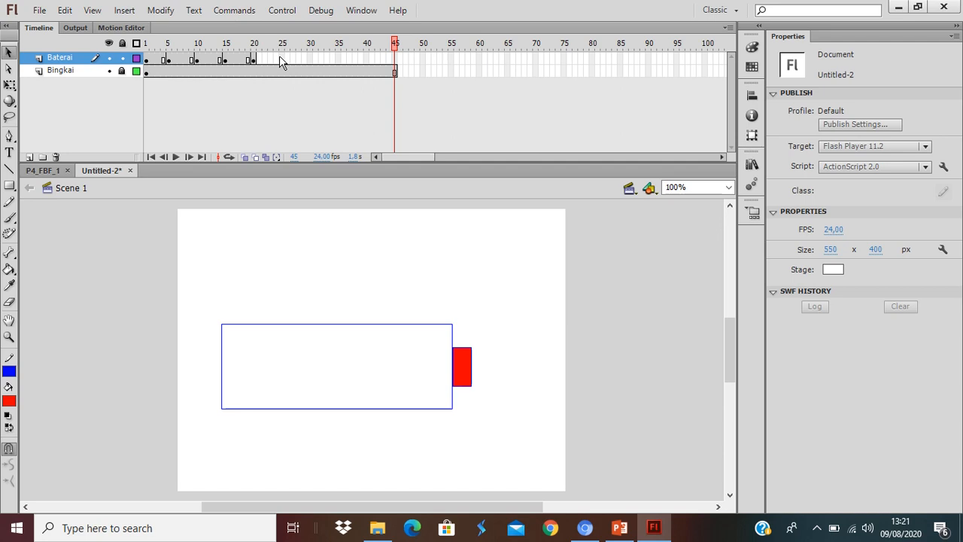
# Insert a keyframe at frame 25 of the Baterai layer and delete the fifth bar there.
pyautogui.click(282, 59)
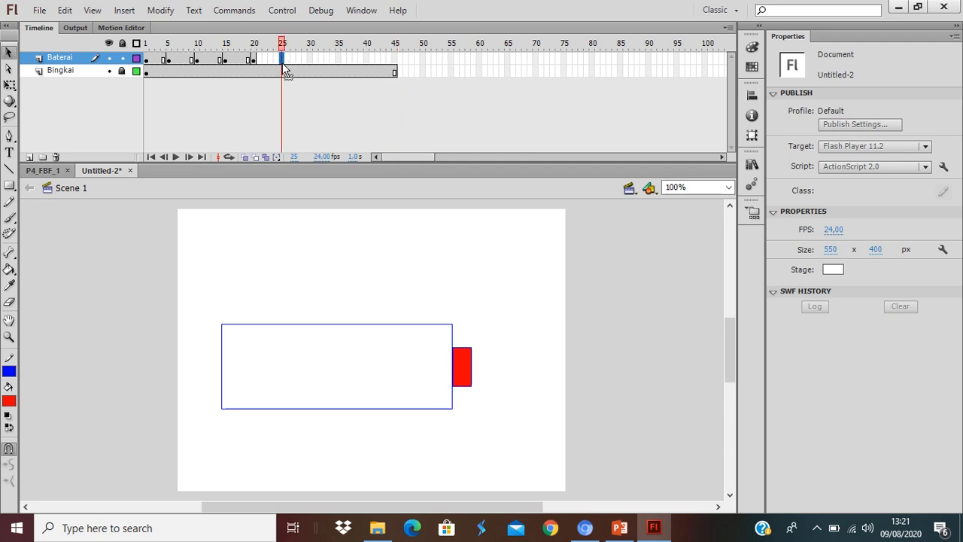
pyautogui.press('F6')
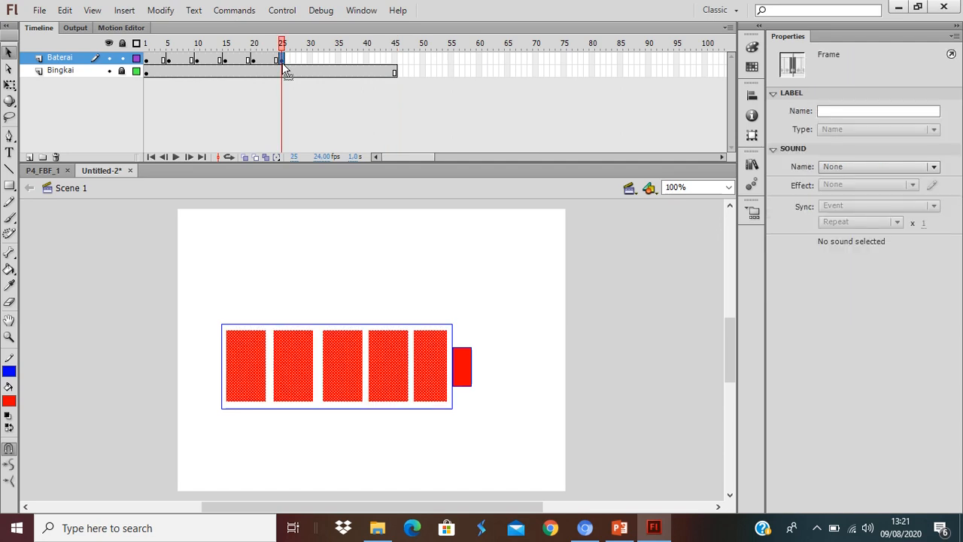
pyautogui.click(501, 378)
pyautogui.click(437, 383)
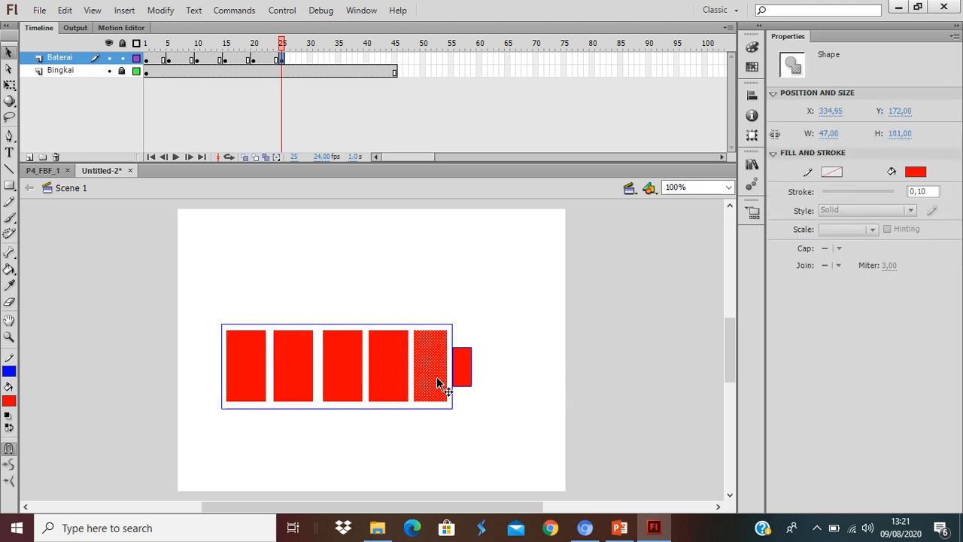
pyautogui.press('Delete')
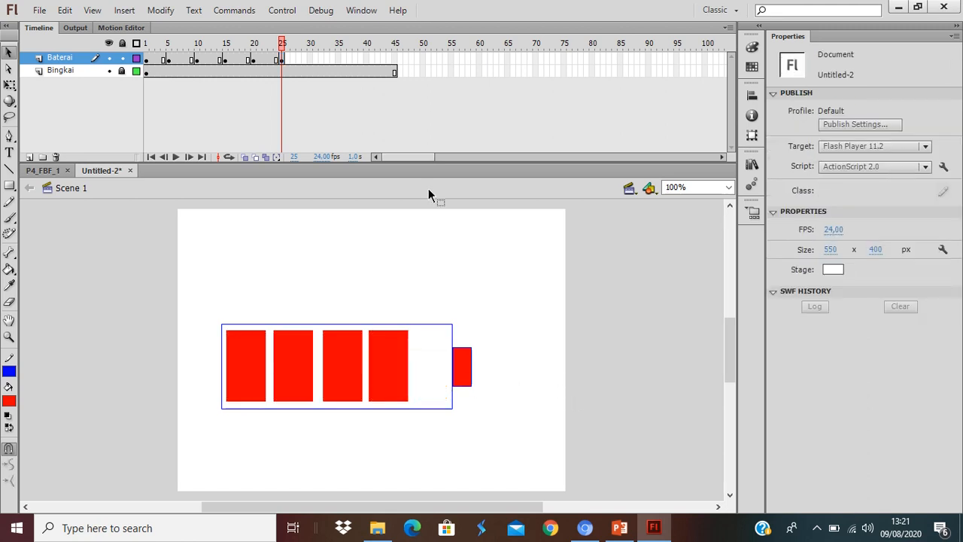
# Insert a keyframe at frame 30 of the Baterai layer and delete the fourth bar there.
pyautogui.click(309, 58)
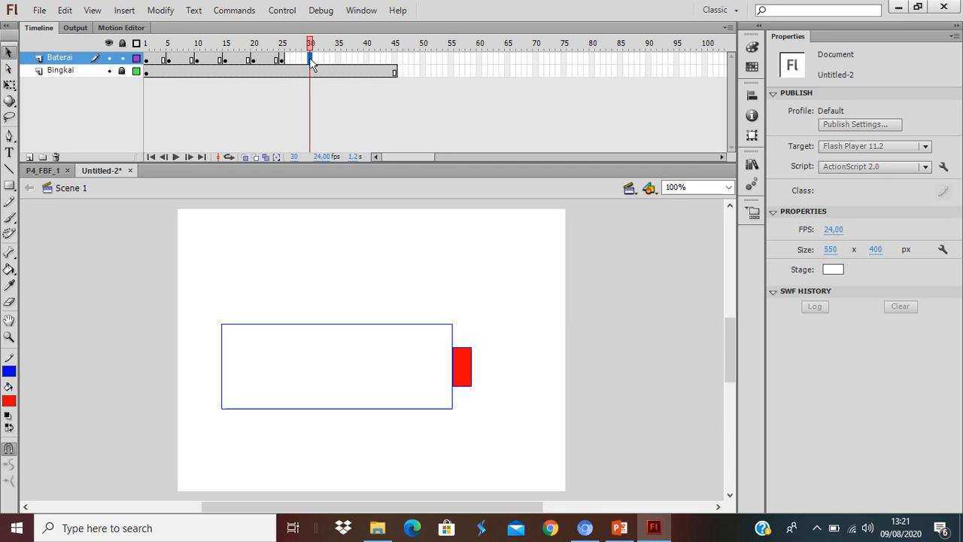
pyautogui.press('F6')
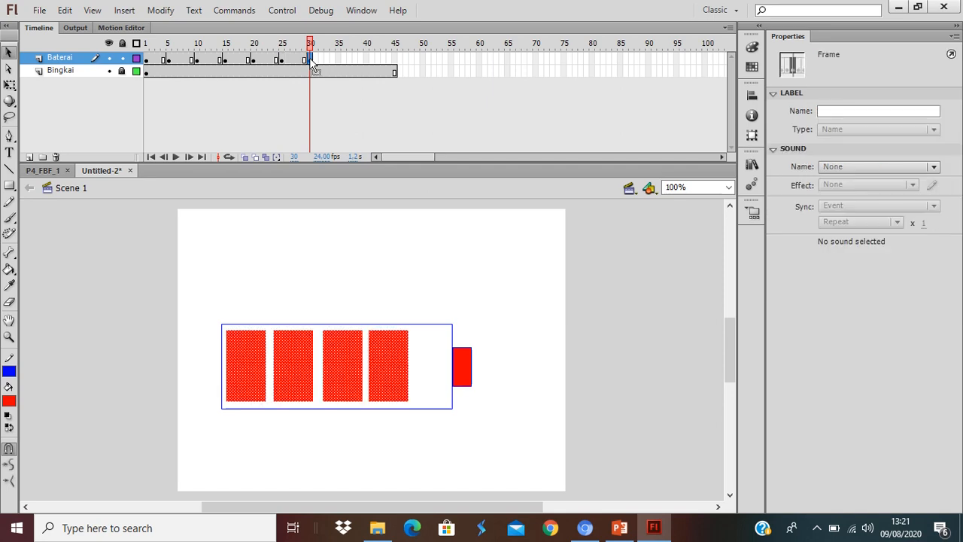
pyautogui.click(491, 299)
pyautogui.click(383, 366)
pyautogui.press('Delete')
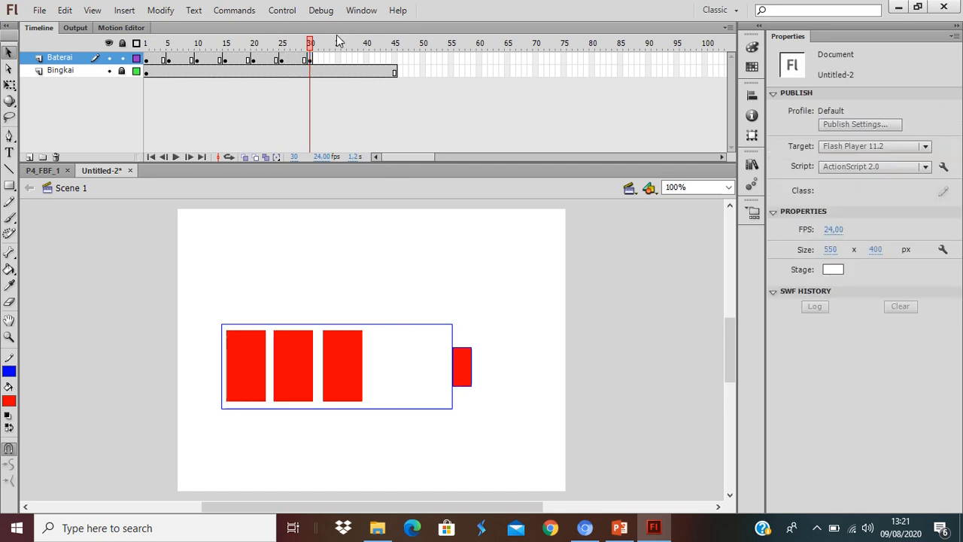
# Insert a keyframe at frame 35 of the Baterai layer and delete the third bar there.
pyautogui.click(338, 57)
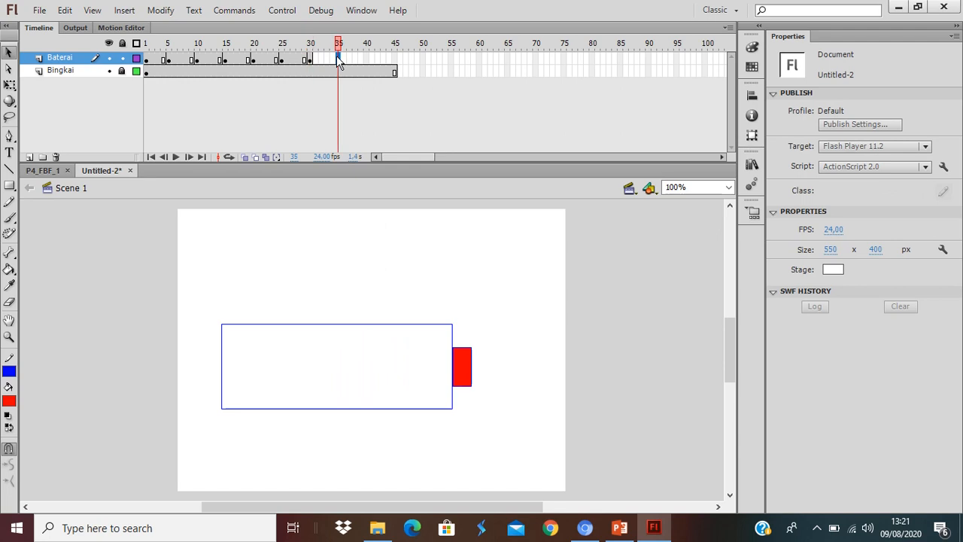
pyautogui.press('F6')
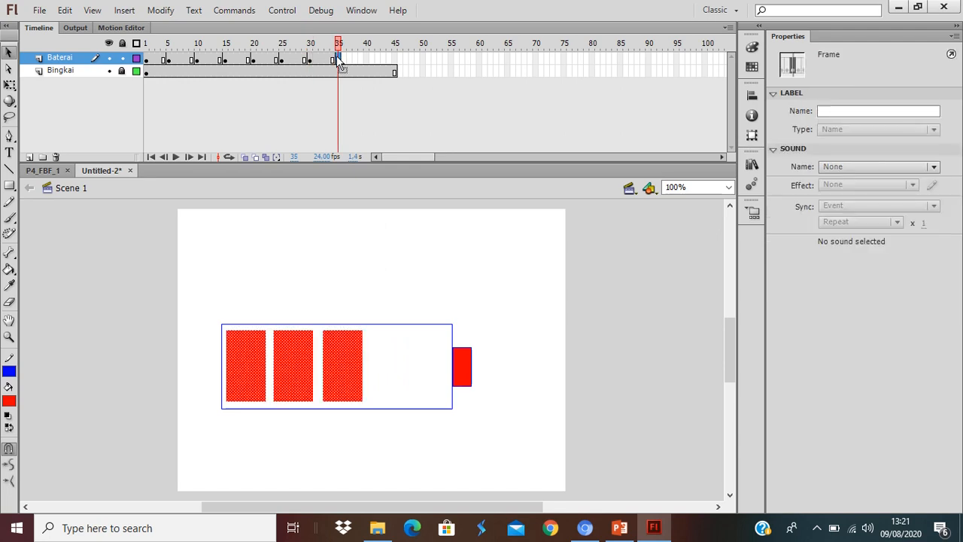
pyautogui.click(427, 254)
pyautogui.click(343, 359)
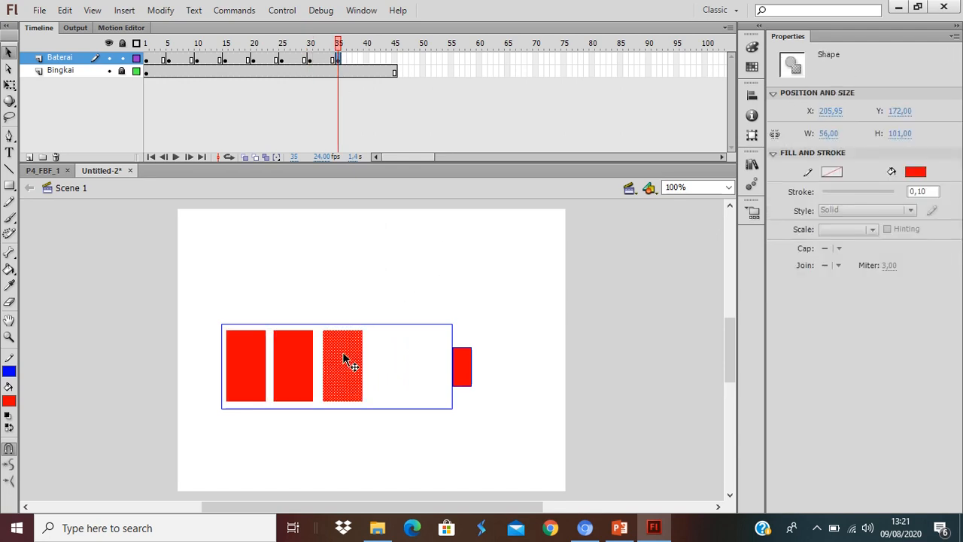
pyautogui.press('Delete')
# Insert a keyframe at frame 40 of the Baterai layer and delete the second bar there.
pyautogui.click(366, 62)
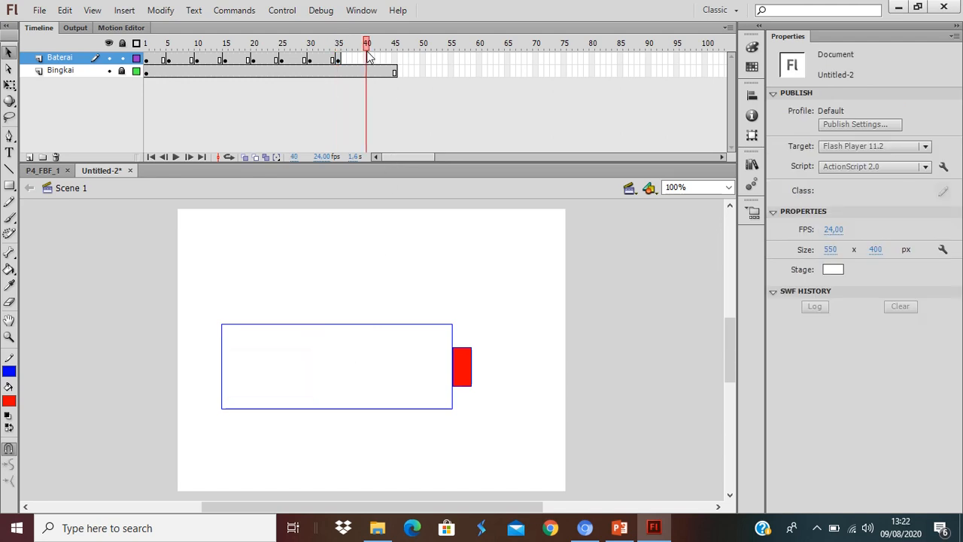
pyautogui.click(366, 60)
pyautogui.press('F6')
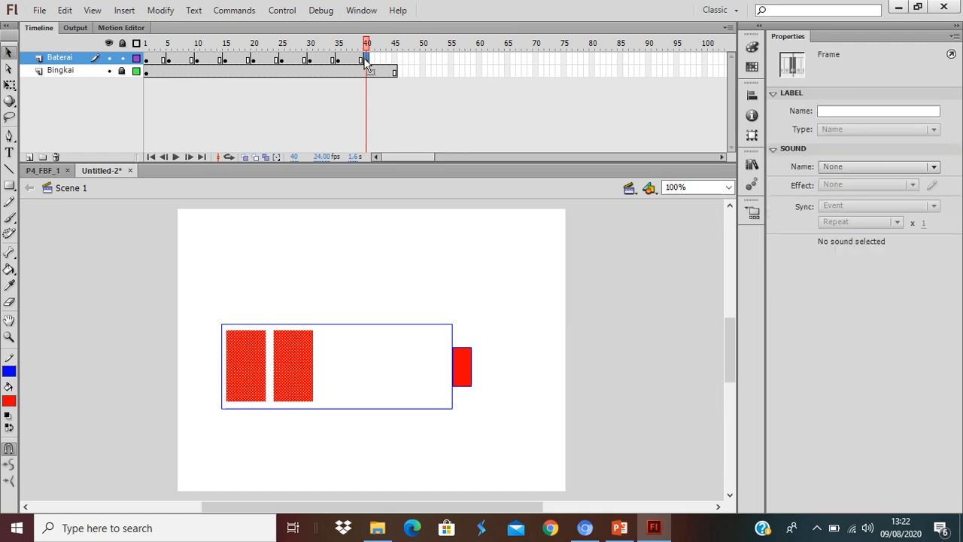
pyautogui.click(520, 294)
pyautogui.click(292, 368)
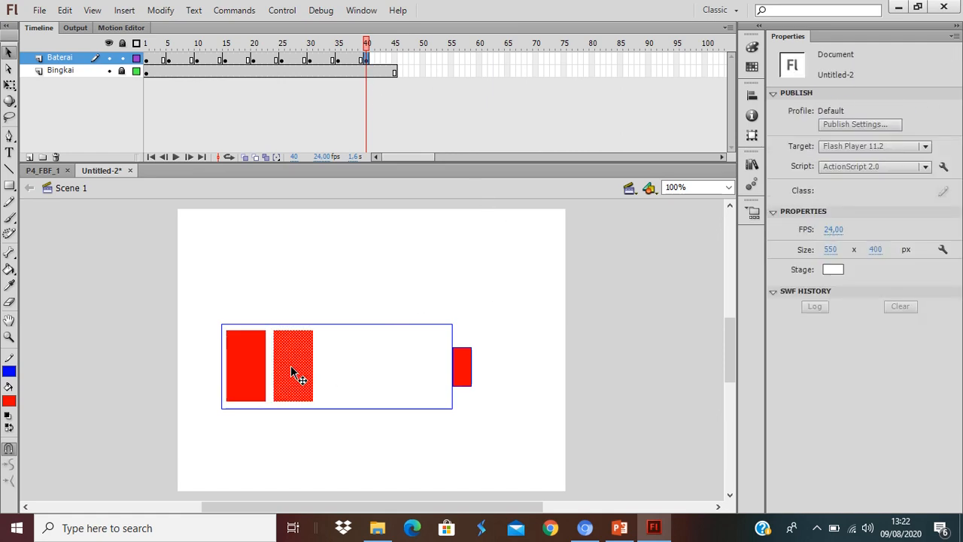
pyautogui.press('Delete')
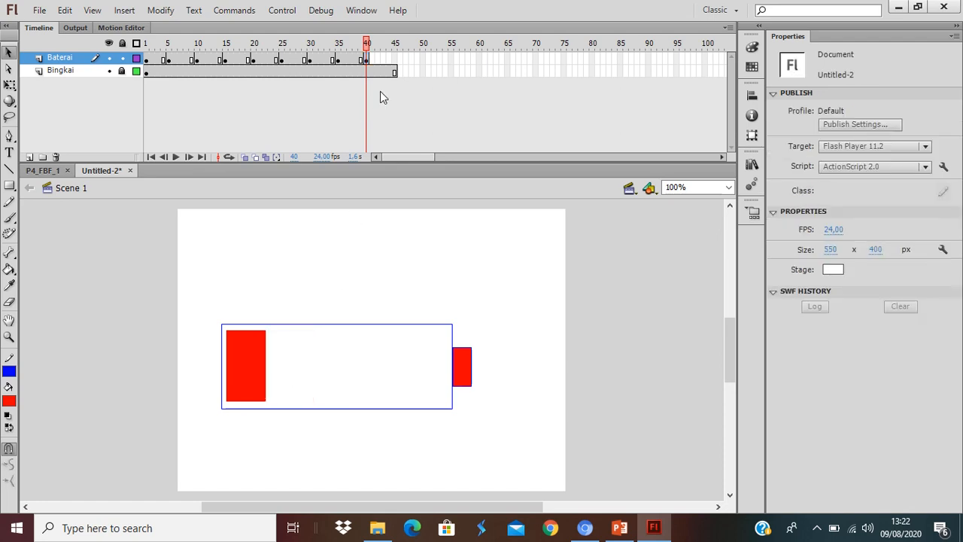
# Insert a keyframe at frame 45 of the Baterai layer and delete the remaining first bar there.
pyautogui.click(395, 58)
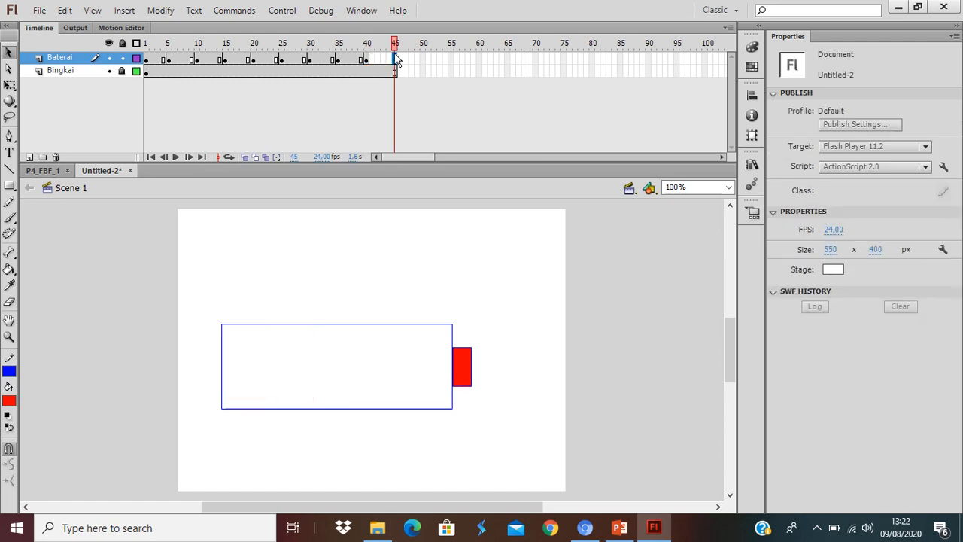
pyautogui.press('F6')
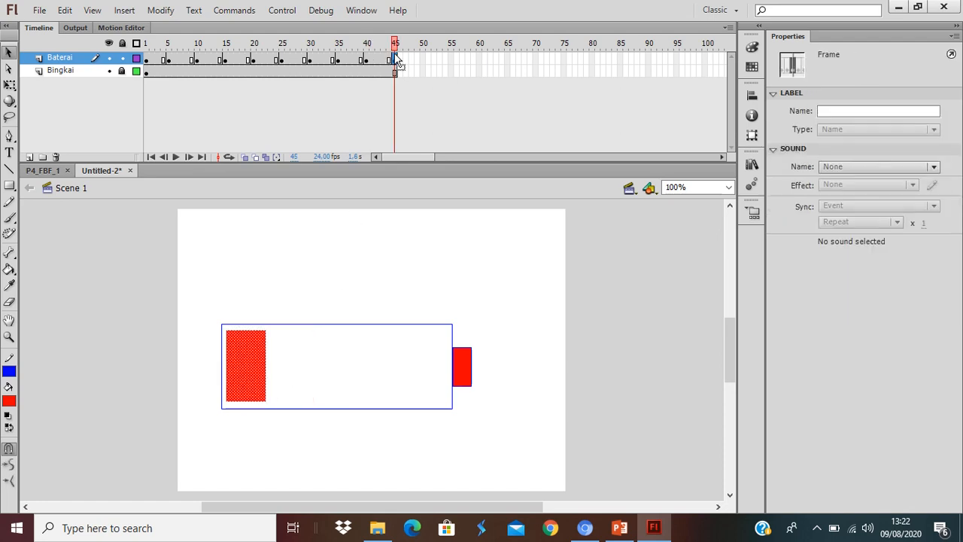
pyautogui.press('Delete')
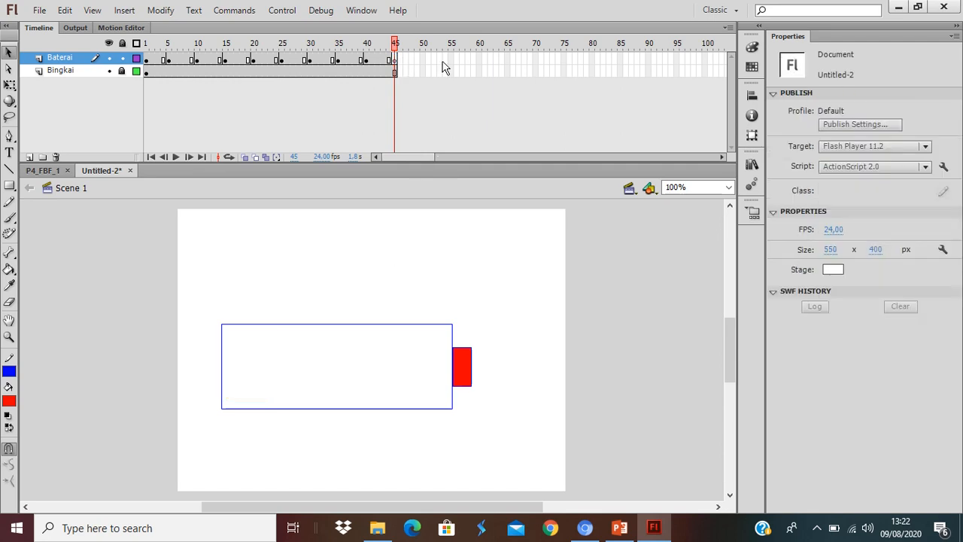
# Extend both the Baterai and Bingkai layers to frame 50, test the movie, and close the preview window.
pyautogui.moveTo(422, 60); pyautogui.dragTo(424, 79)
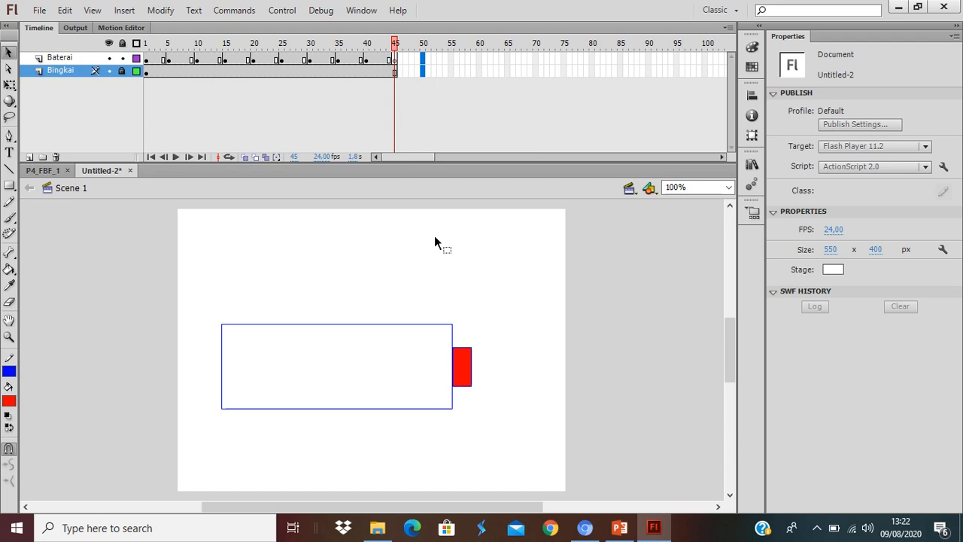
pyautogui.press('F6')
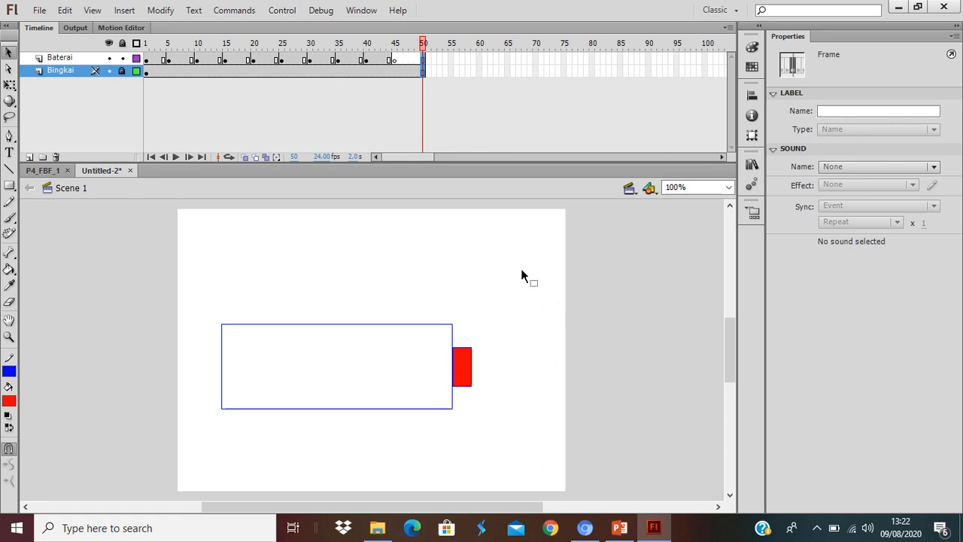
pyautogui.hotkey('ctrl', 'Return')
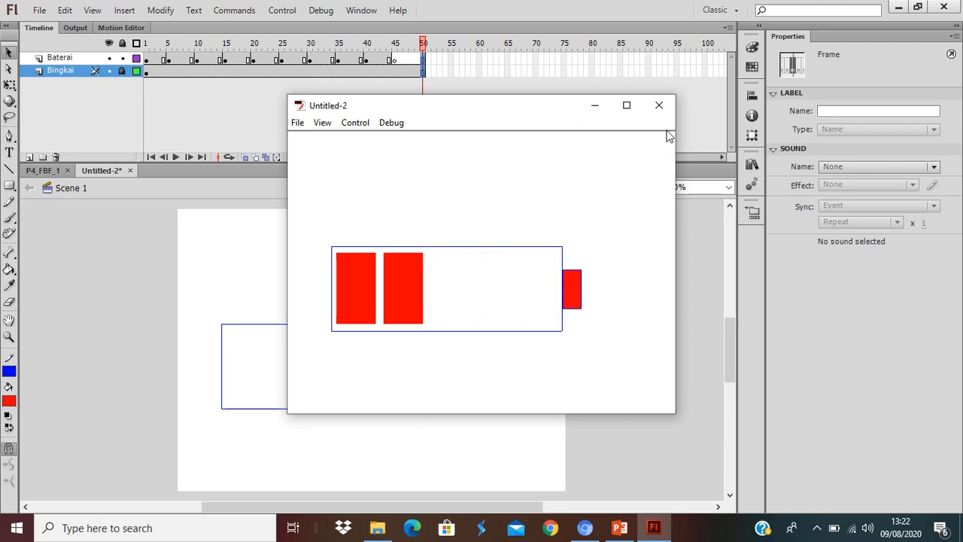
pyautogui.click(659, 106)
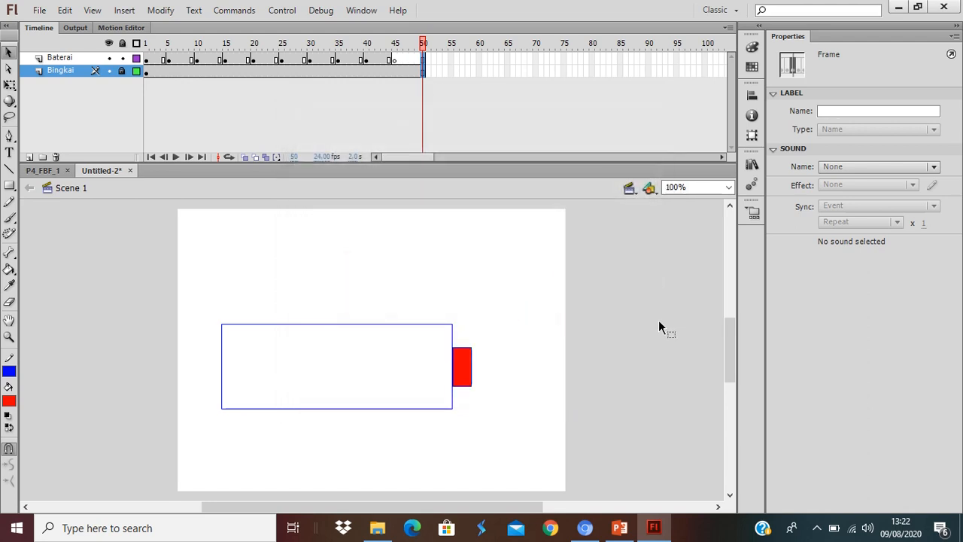